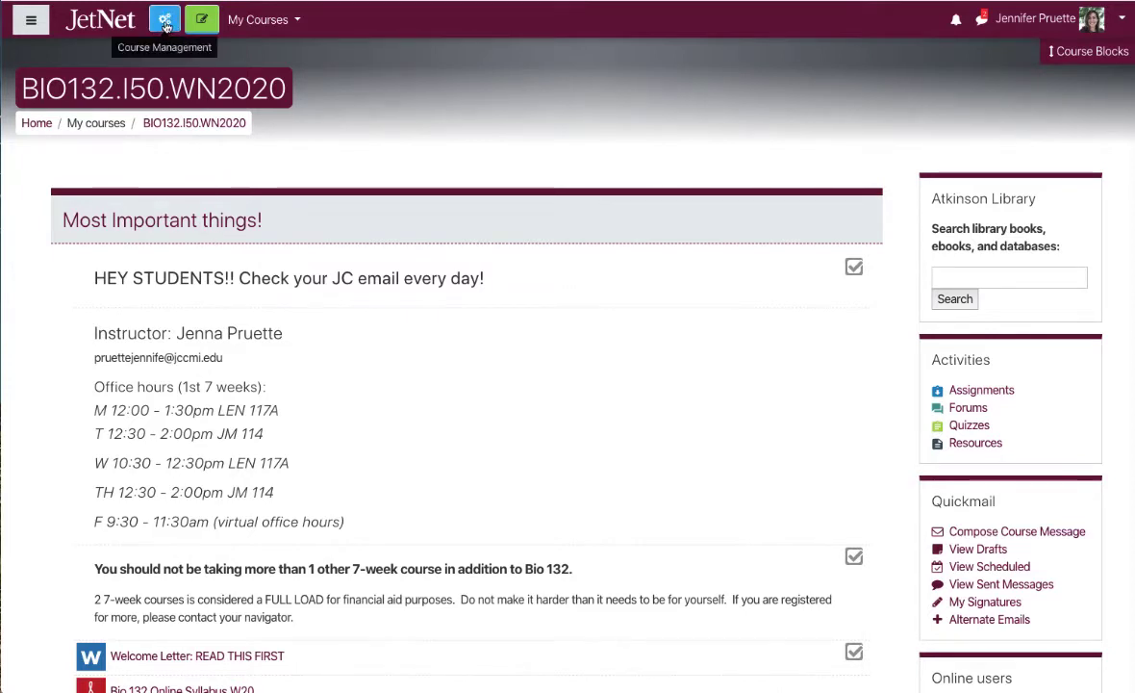
# Add a question category named "Practice Questions for Online" under Default for BIO132.I1.WN2018 in the course's question bank.
pyautogui.click(166, 26)
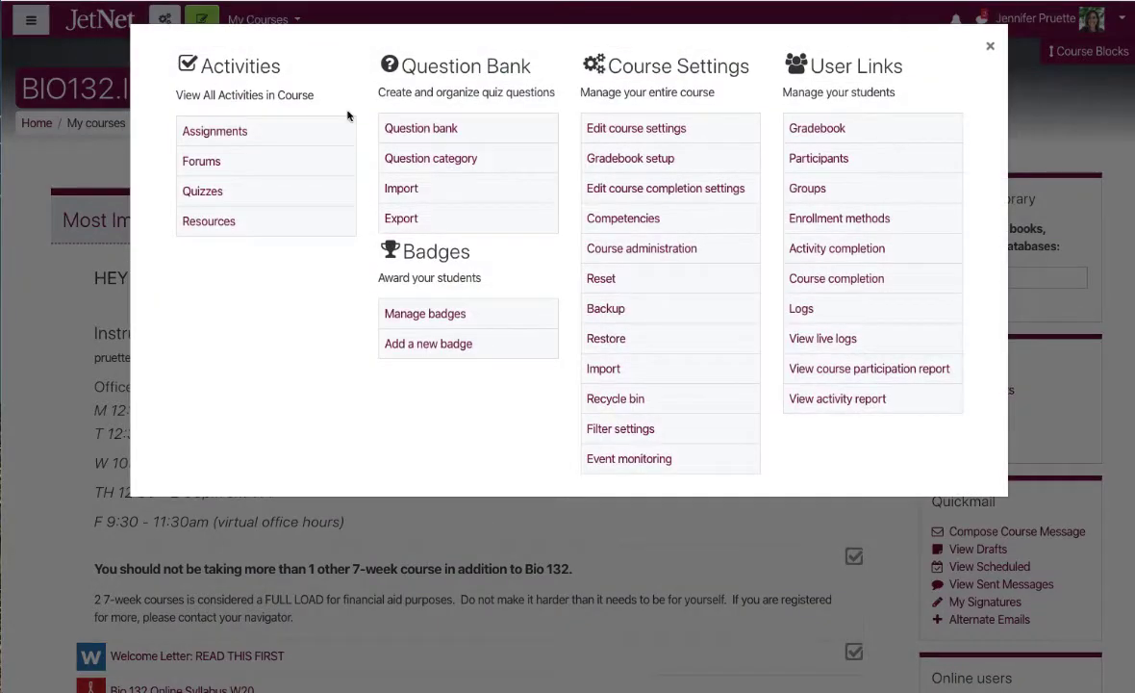
pyautogui.click(414, 162)
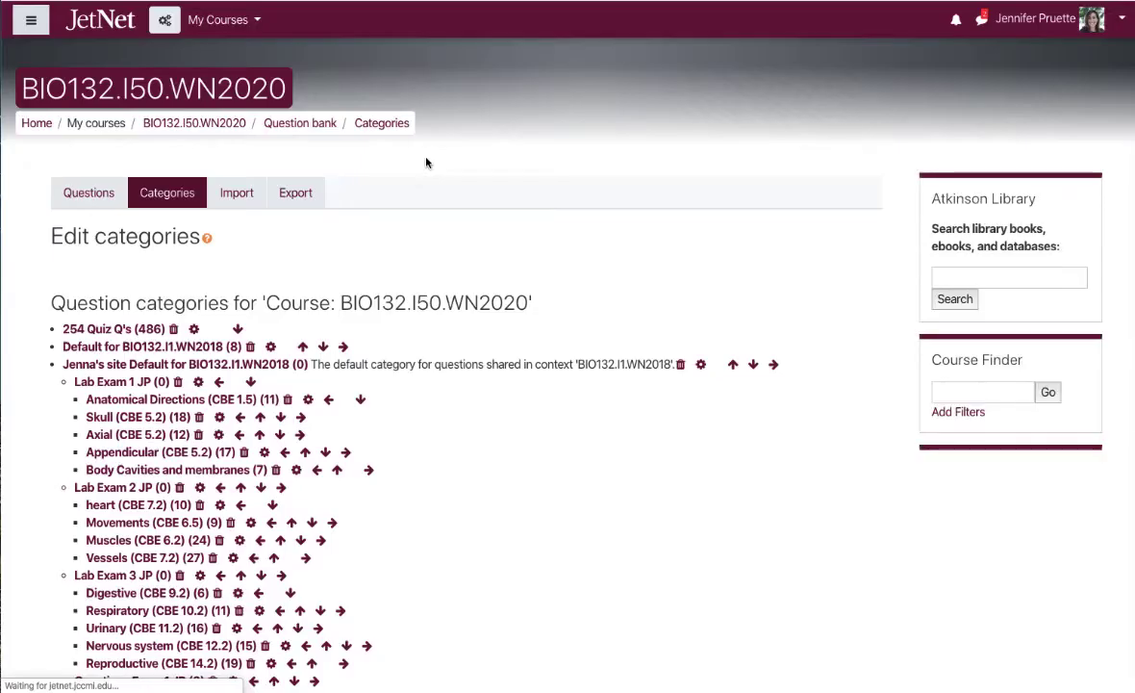
pyautogui.scroll(-3, 322, 383)
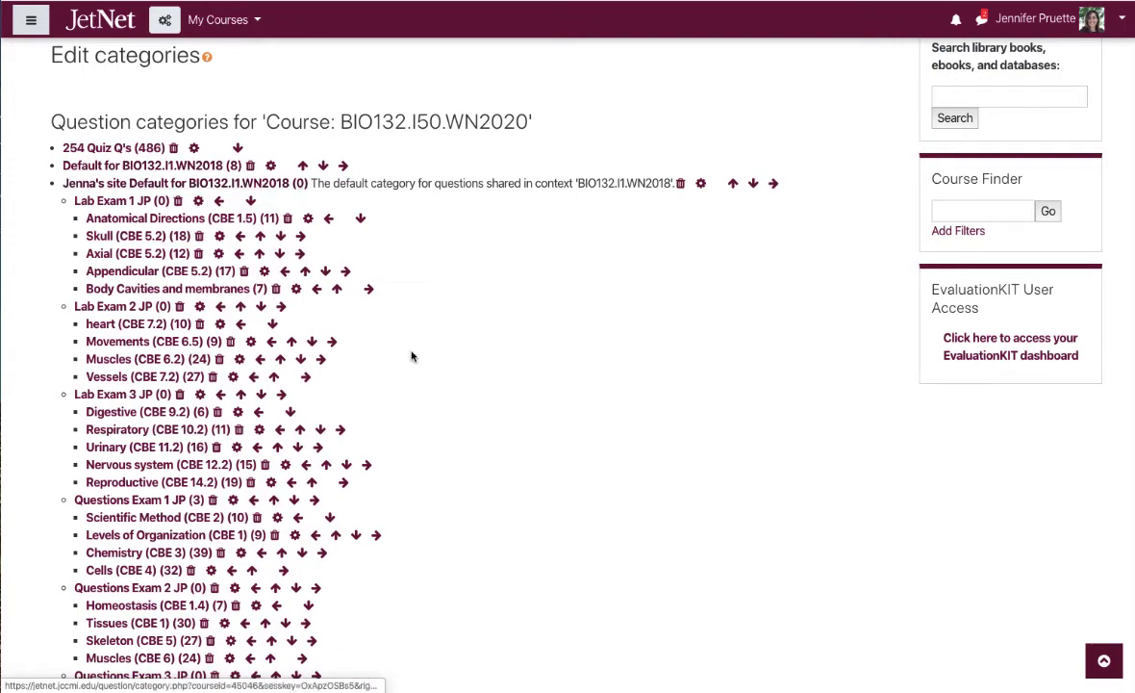
pyautogui.scroll(-13, 412, 356)
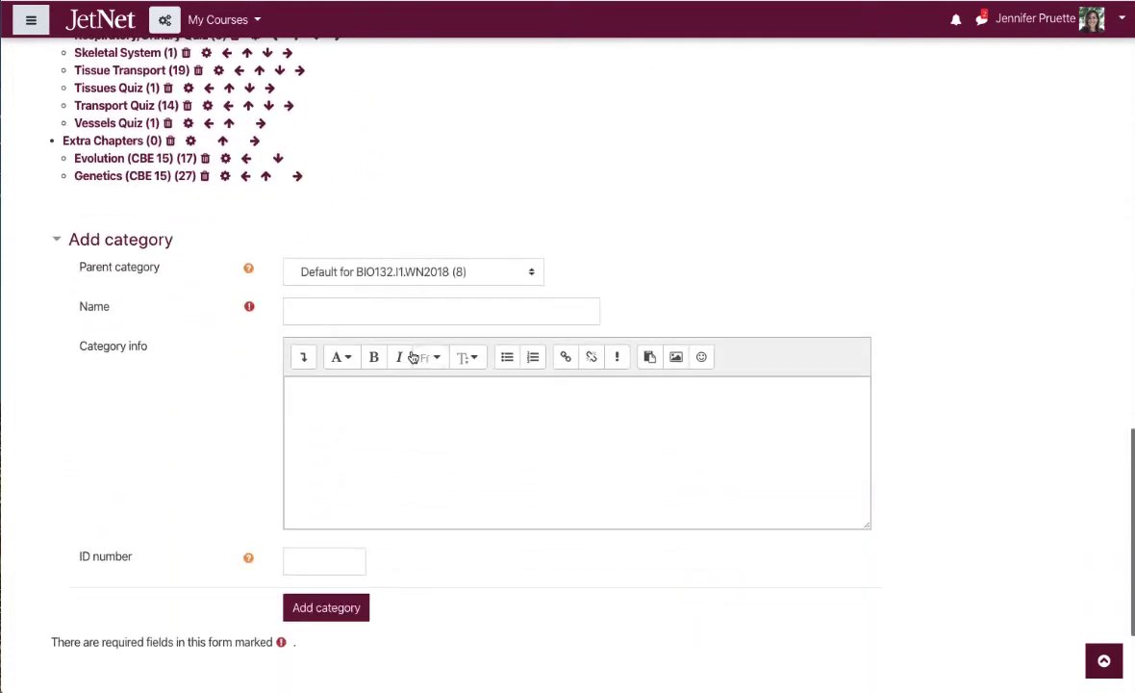
pyautogui.click(363, 316)
pyautogui.write('Pra')
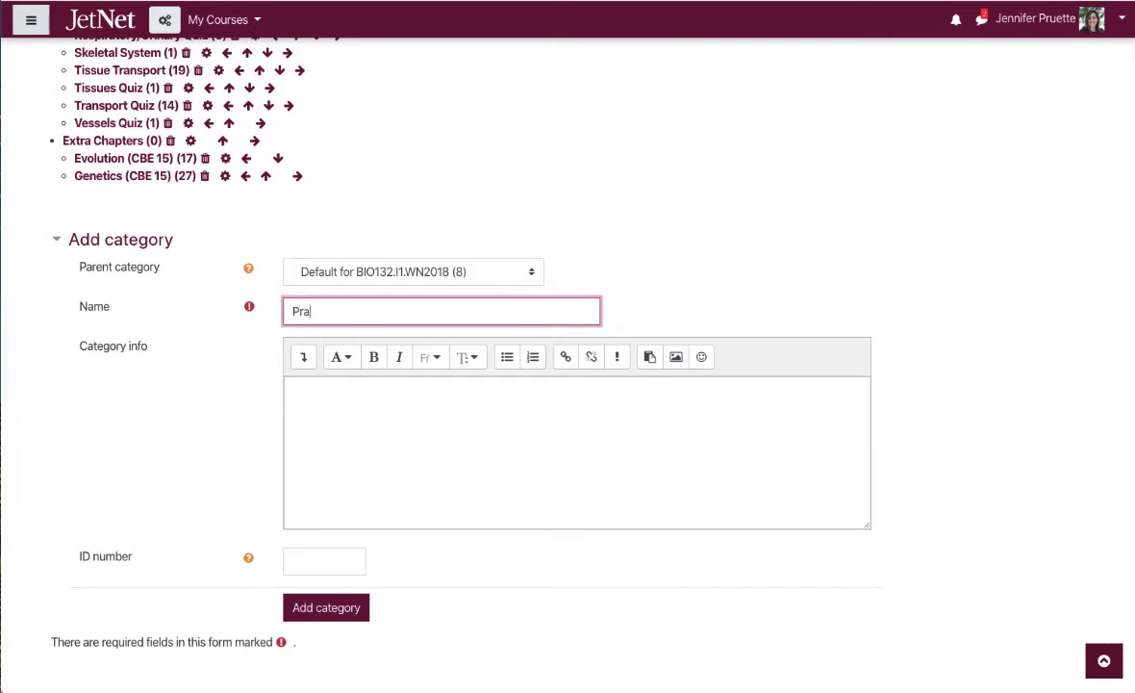
pyautogui.write('ctice Questions for Online')
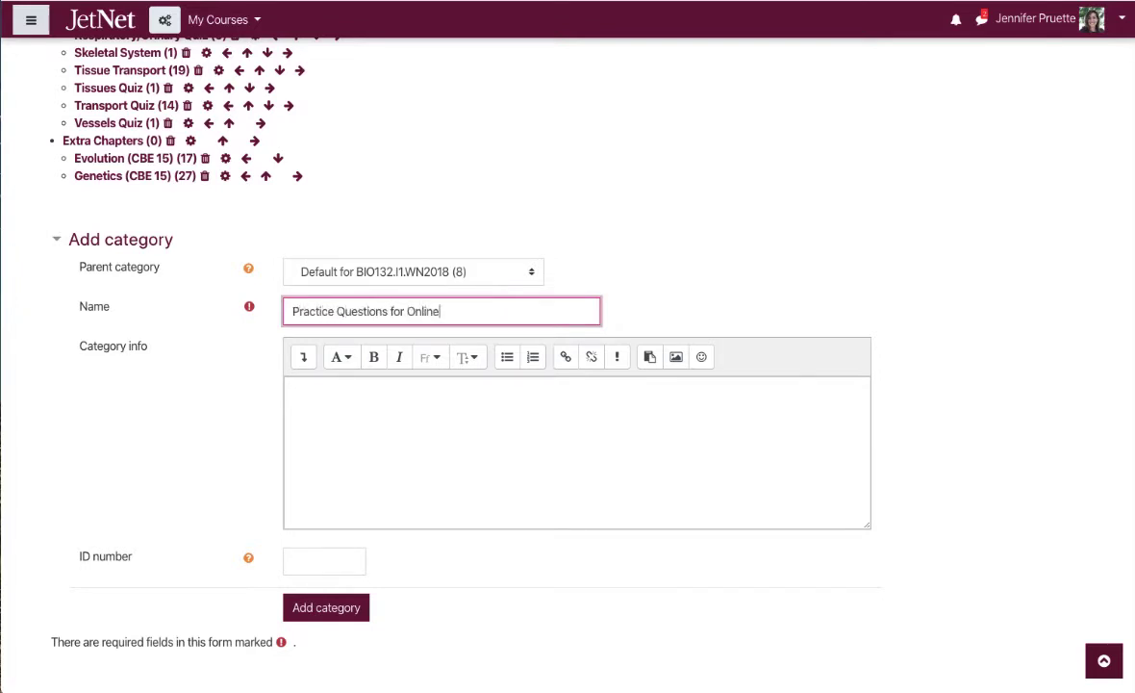
pyautogui.click(301, 610)
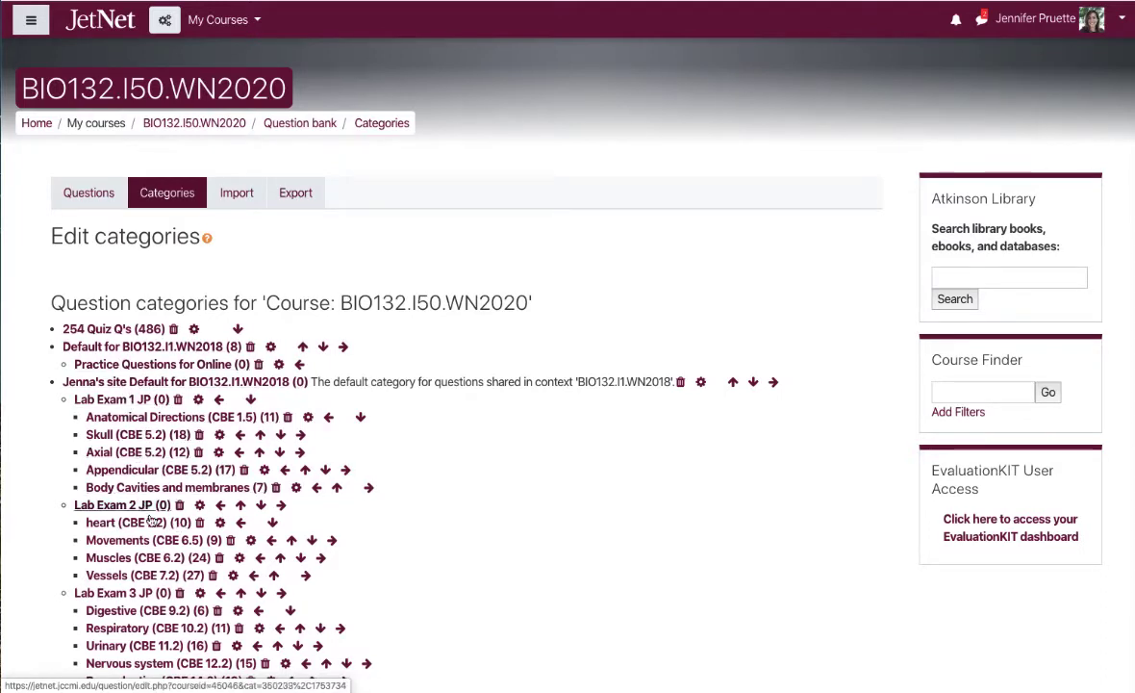
# Display the question bank's questions for the Practice Questions for Online category.
pyautogui.click(91, 195)
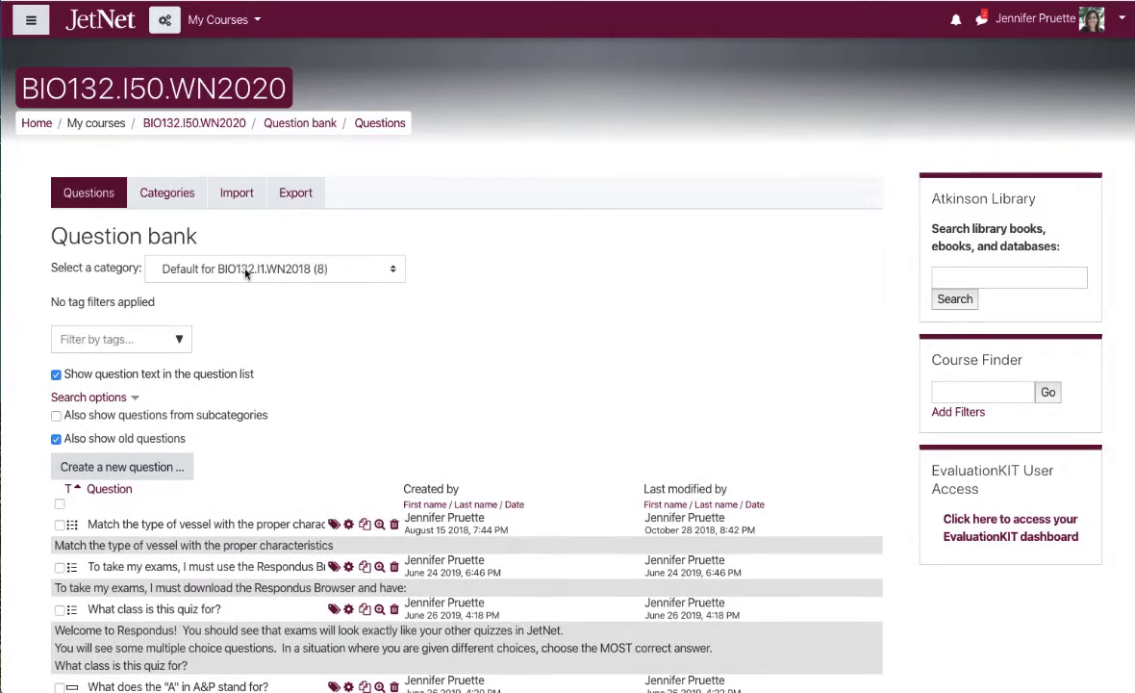
pyautogui.click(246, 270)
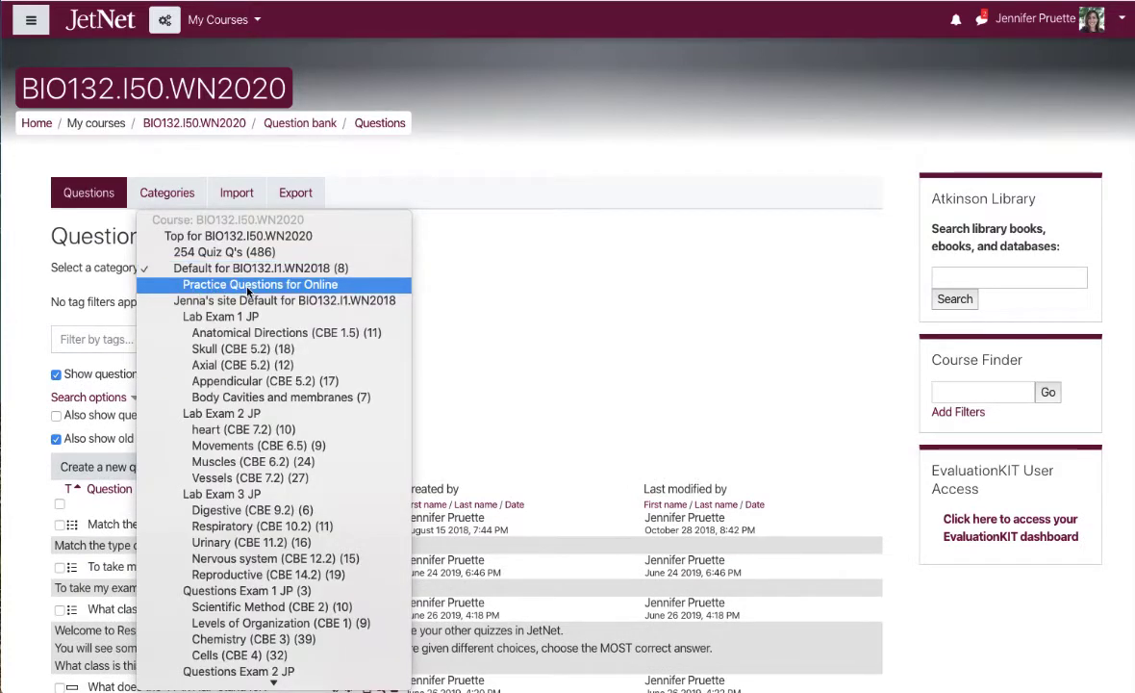
pyautogui.click(248, 284)
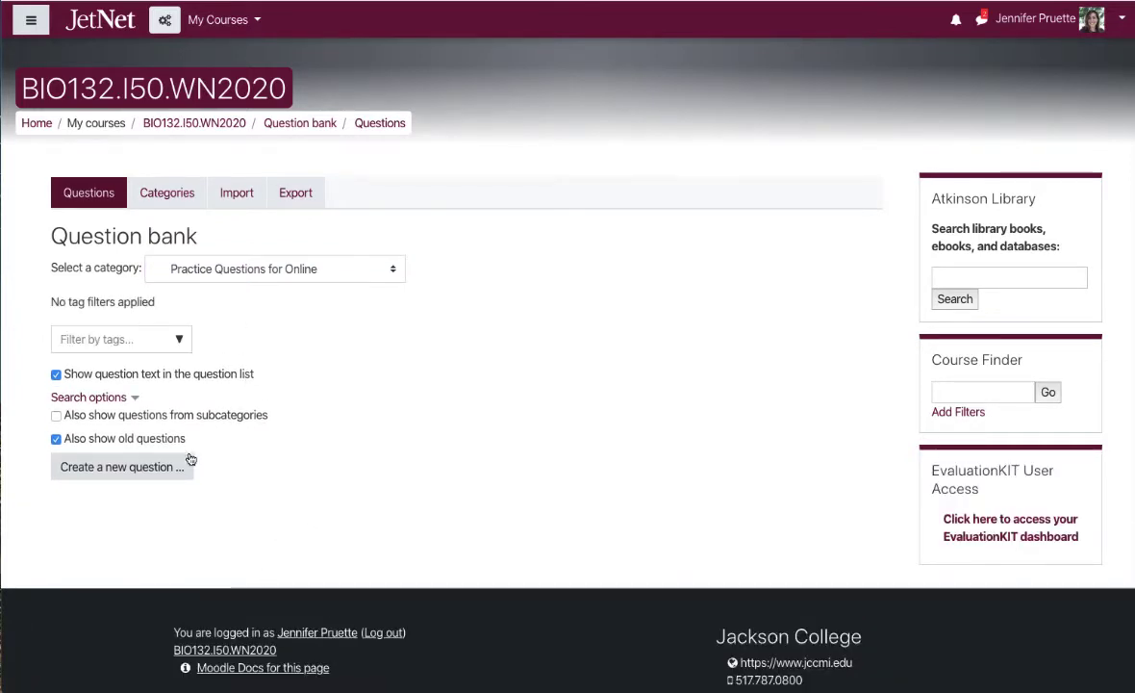
# Start creating a new Multiple choice question in the selected category.
pyautogui.click(144, 470)
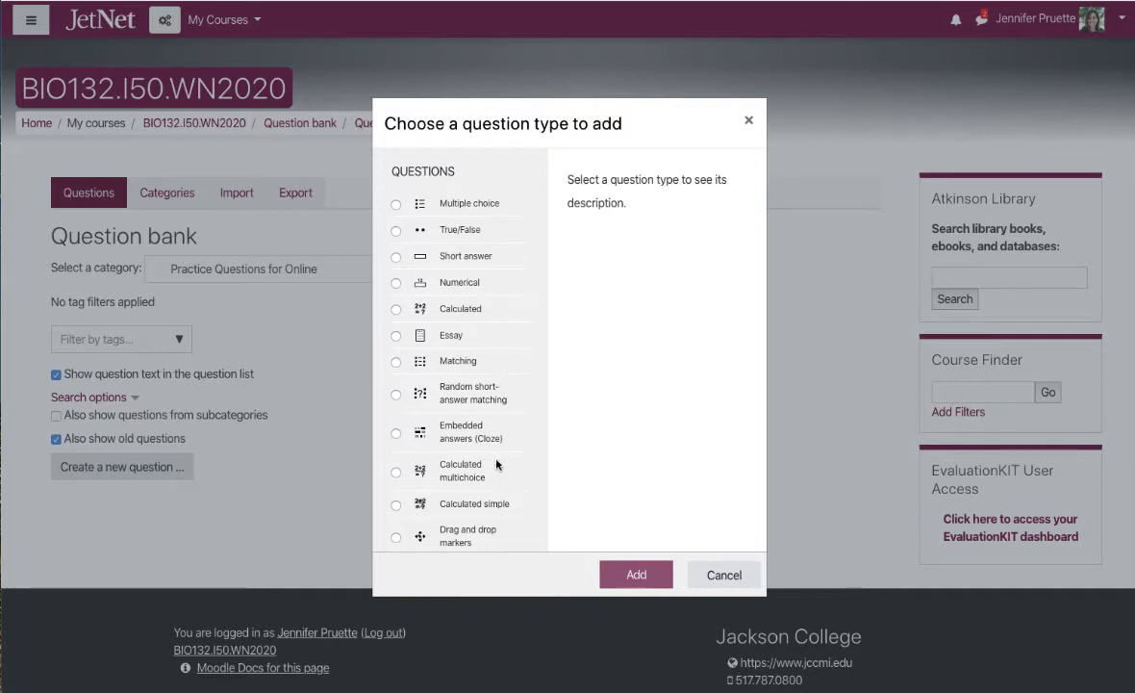
pyautogui.scroll(-3, 504, 337)
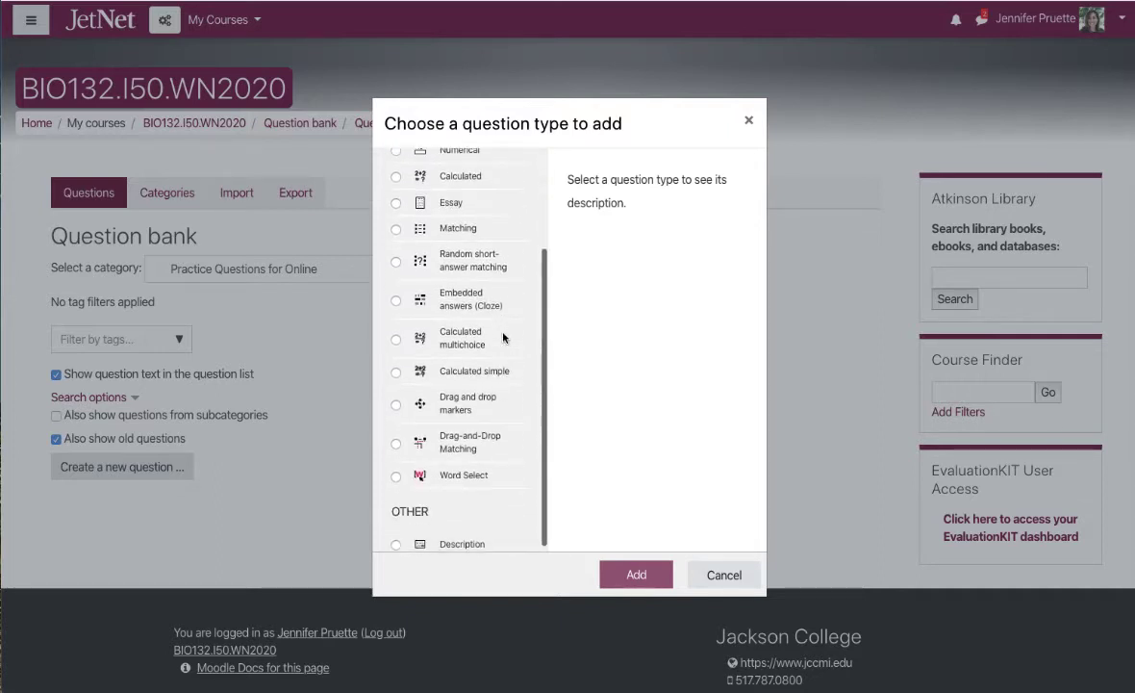
pyautogui.scroll(3, 501, 324)
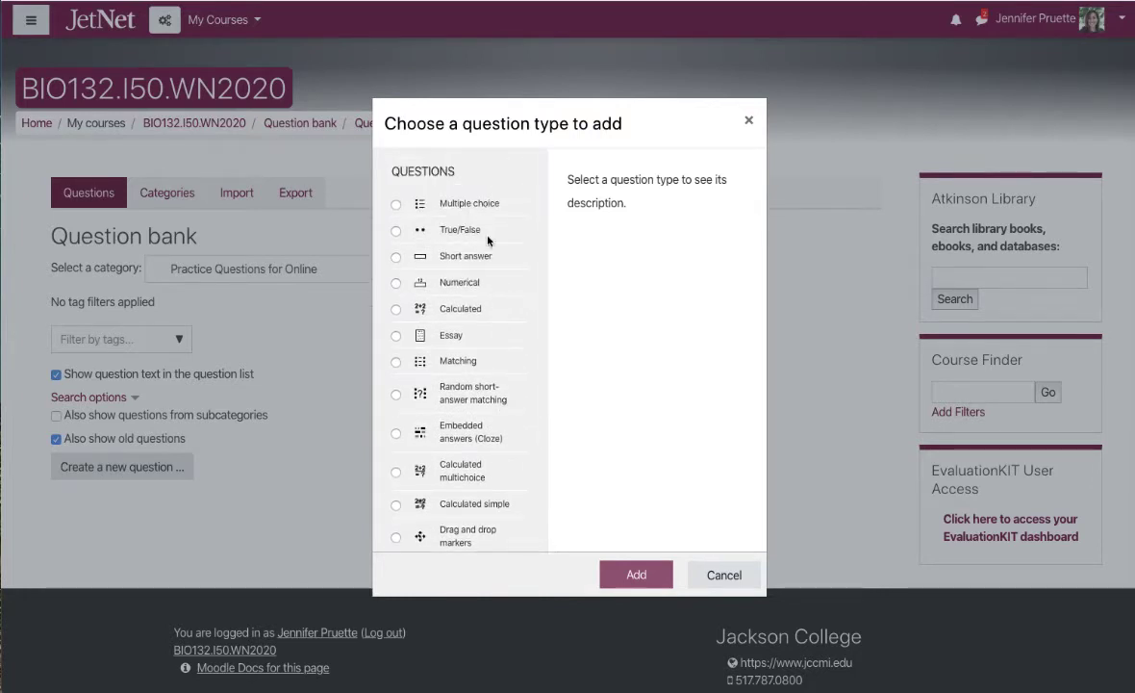
pyautogui.click(395, 205)
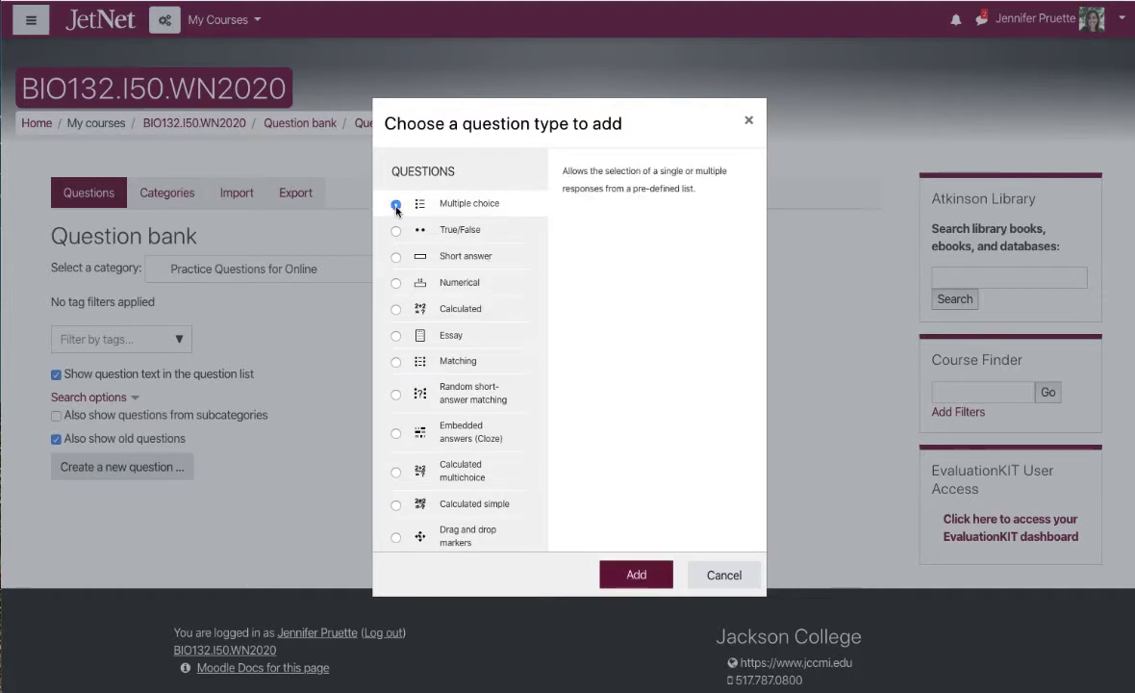
pyautogui.click(635, 577)
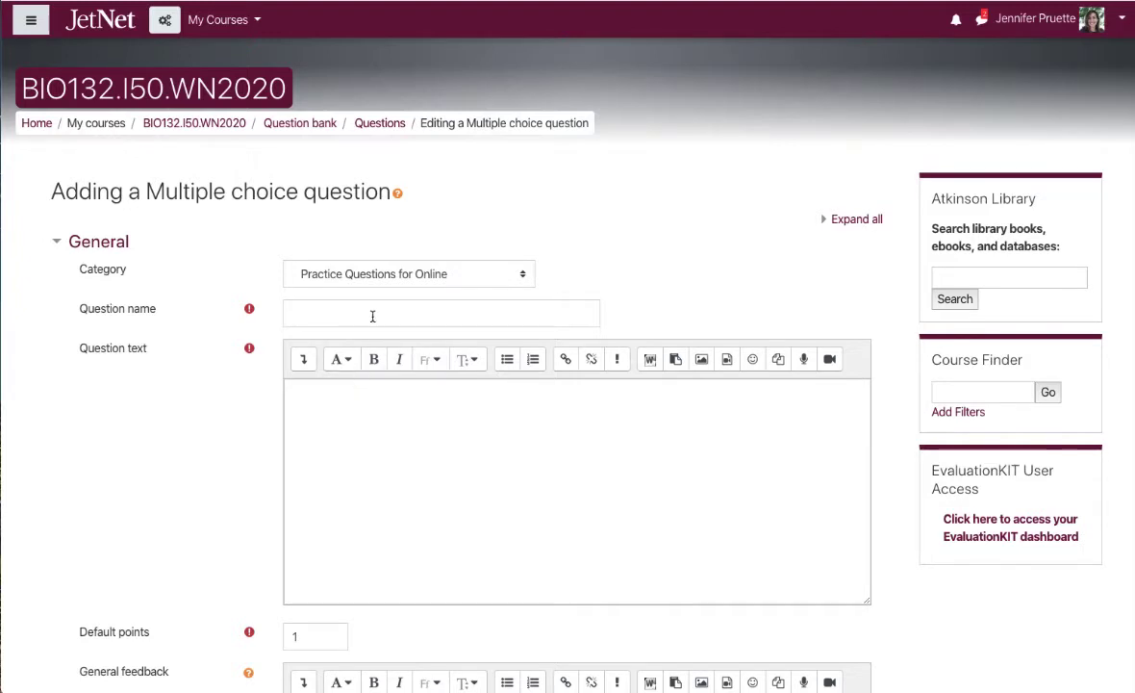
# Enter "What type of agent is COVID-19?" as the question text and copy it into the question name.
pyautogui.click(358, 412)
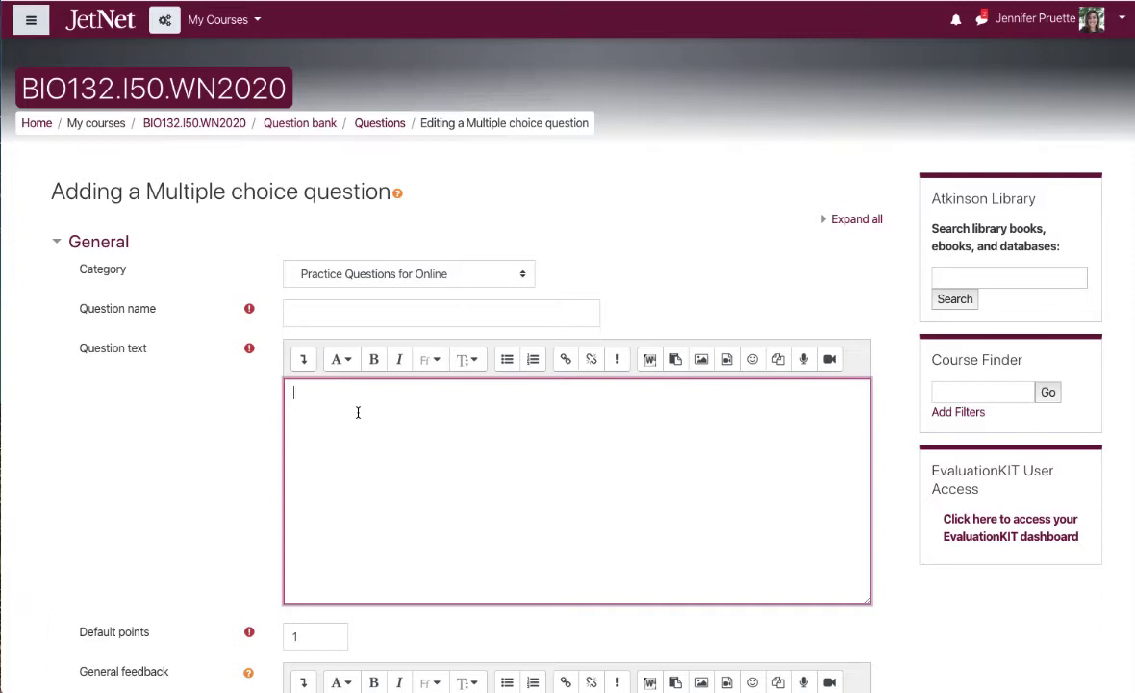
pyautogui.write('What type of agent is COVID-')
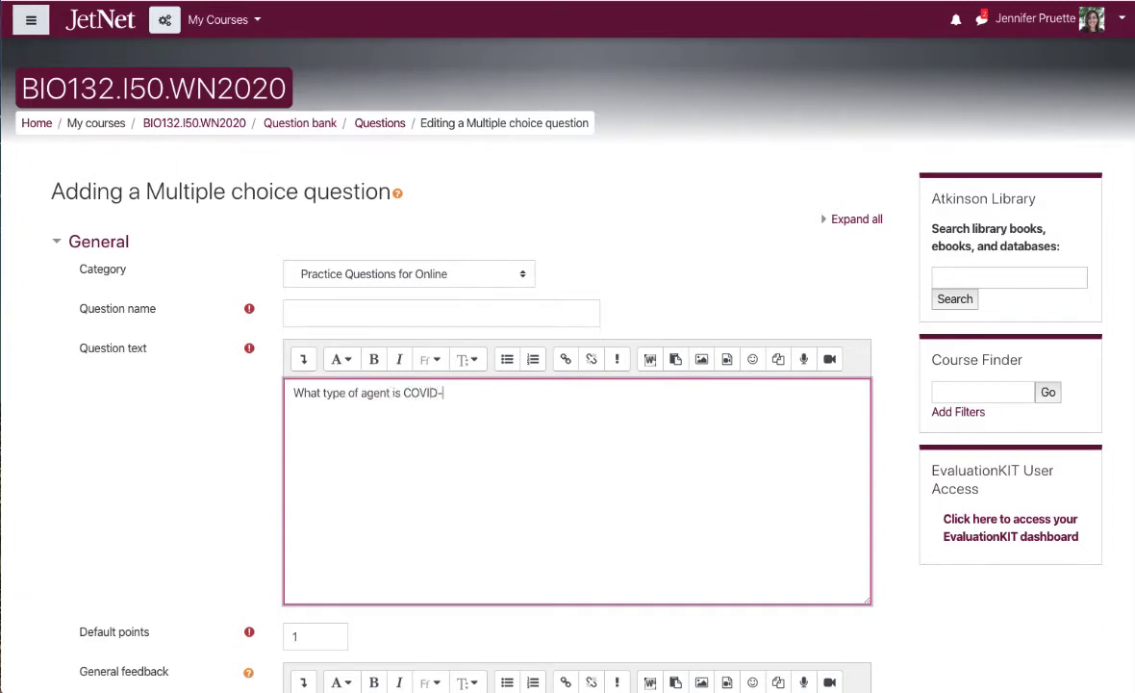
pyautogui.write('19?')
pyautogui.moveTo(294, 390); pyautogui.dragTo(488, 394)
pyautogui.hotkey('ctrl', 'c')
pyautogui.click(427, 309)
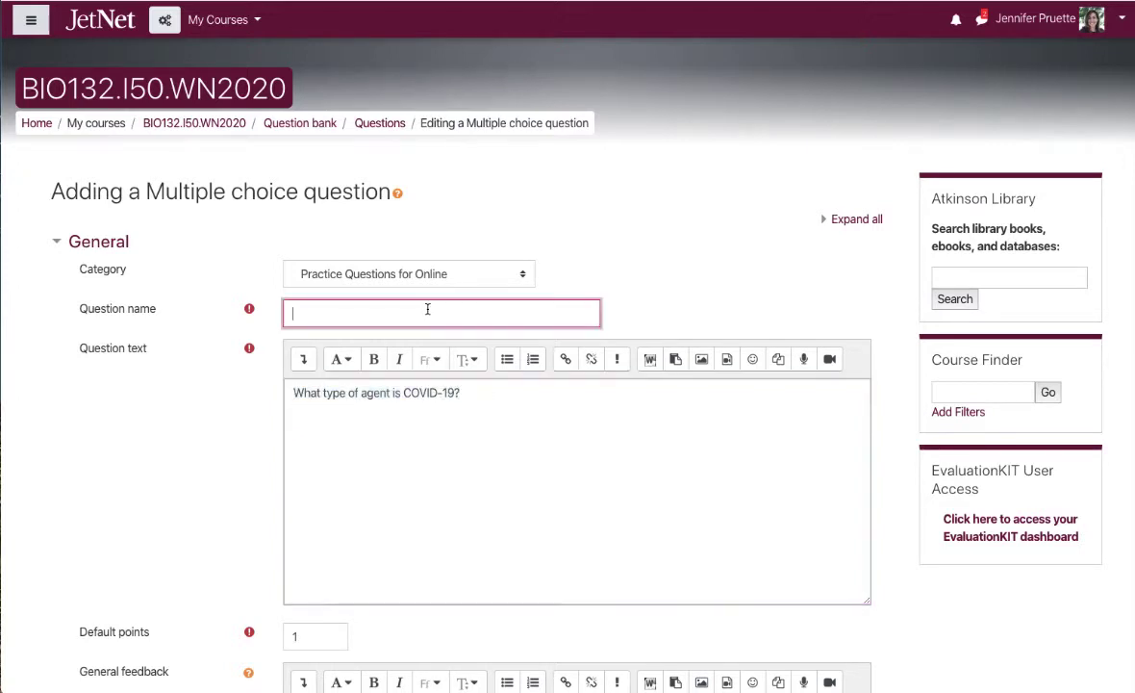
pyautogui.hotkey('ctrl', 'v')
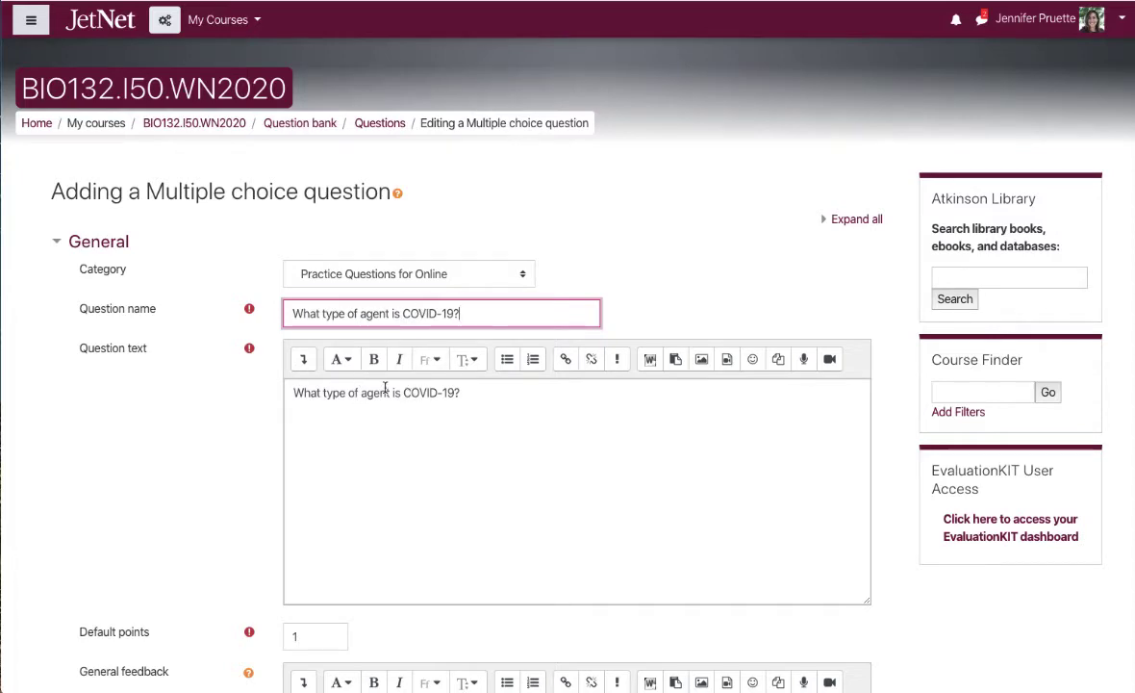
# Set the question to accept one answer only.
pyautogui.scroll(-3, 386, 390)
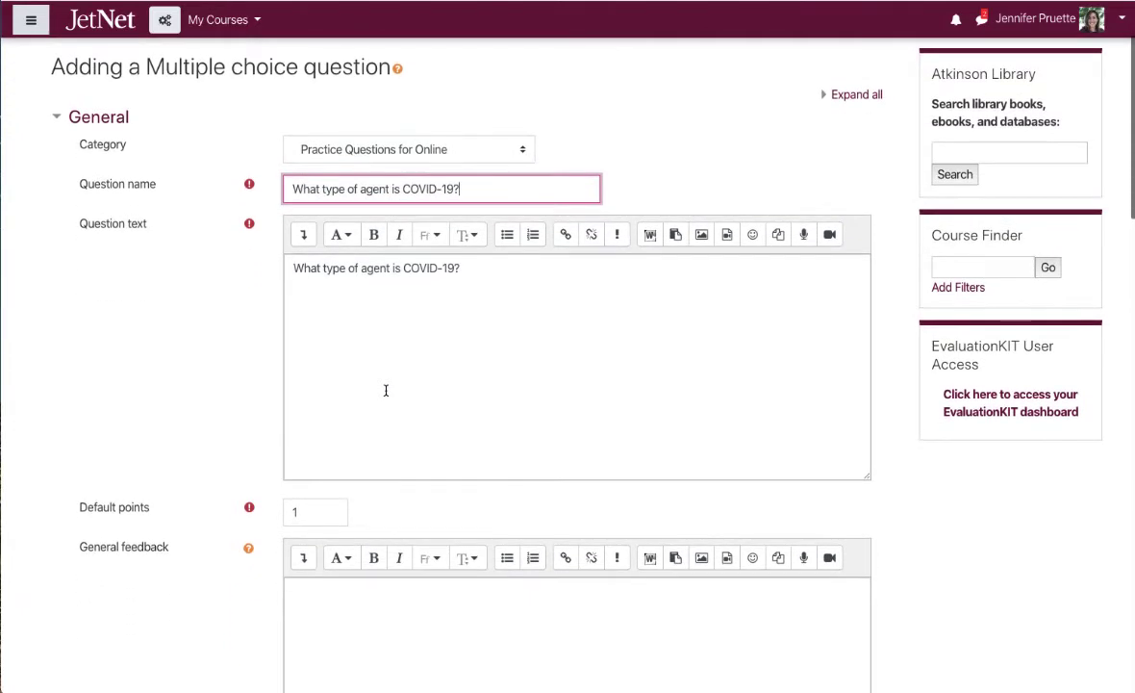
pyautogui.scroll(-3, 386, 390)
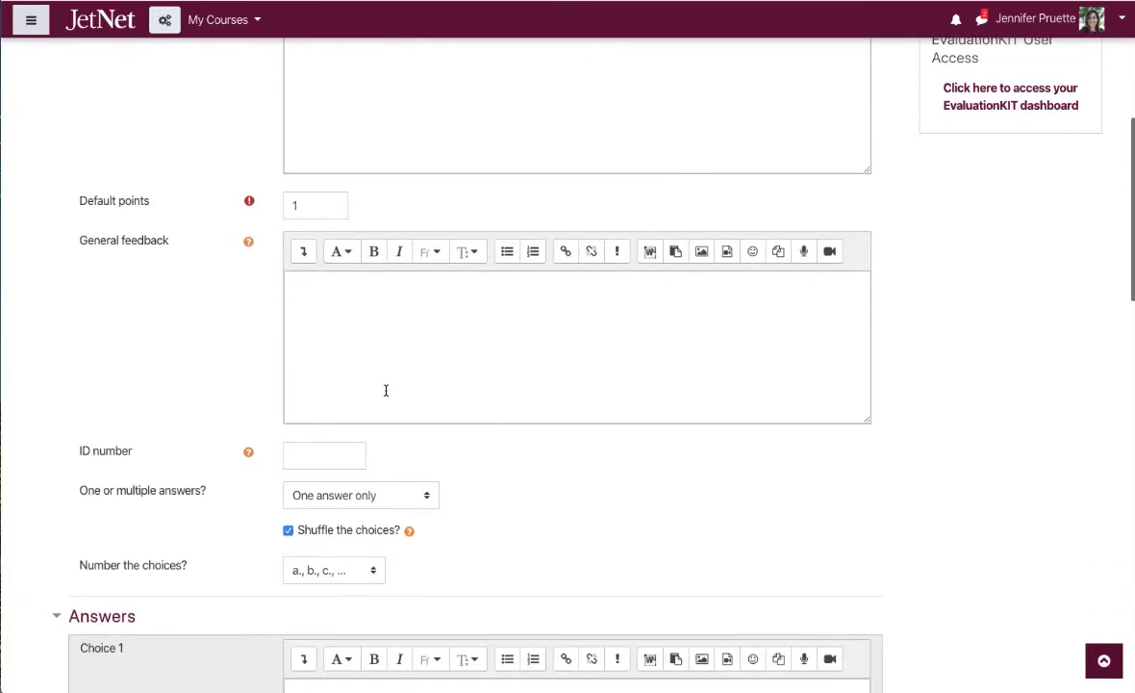
pyautogui.scroll(-1, 386, 390)
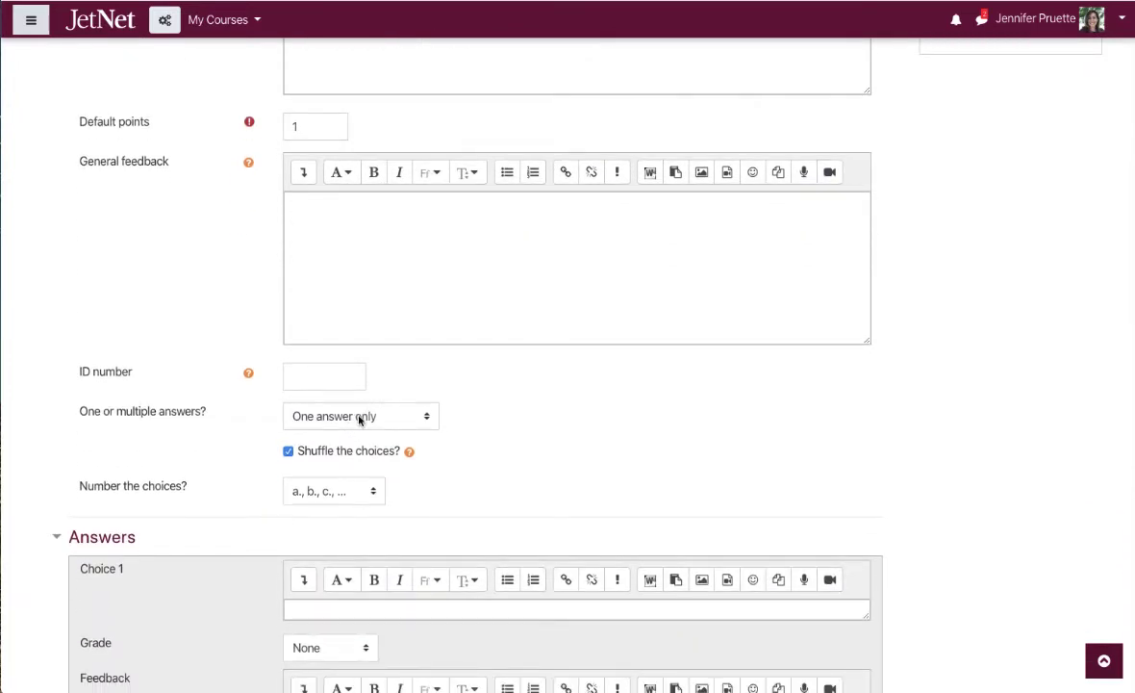
pyautogui.click(360, 417)
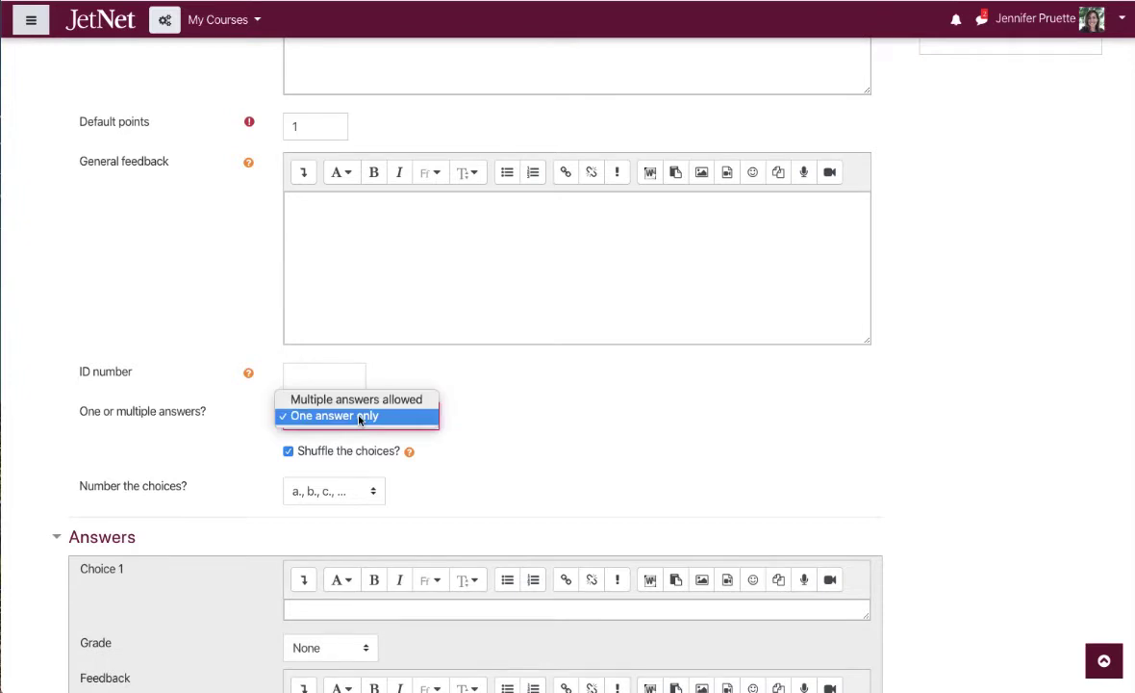
pyautogui.click(360, 417)
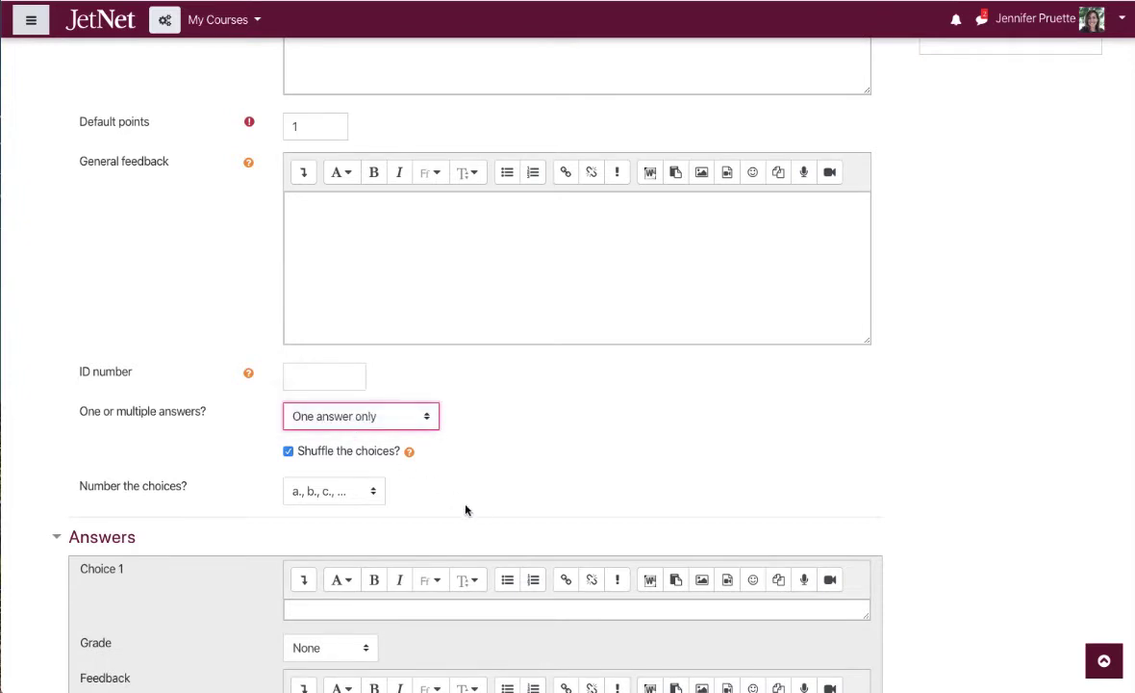
# Enter "bacteria" as the answer text of choice 1 and "virus" as choice 2.
pyautogui.scroll(-1, 467, 510)
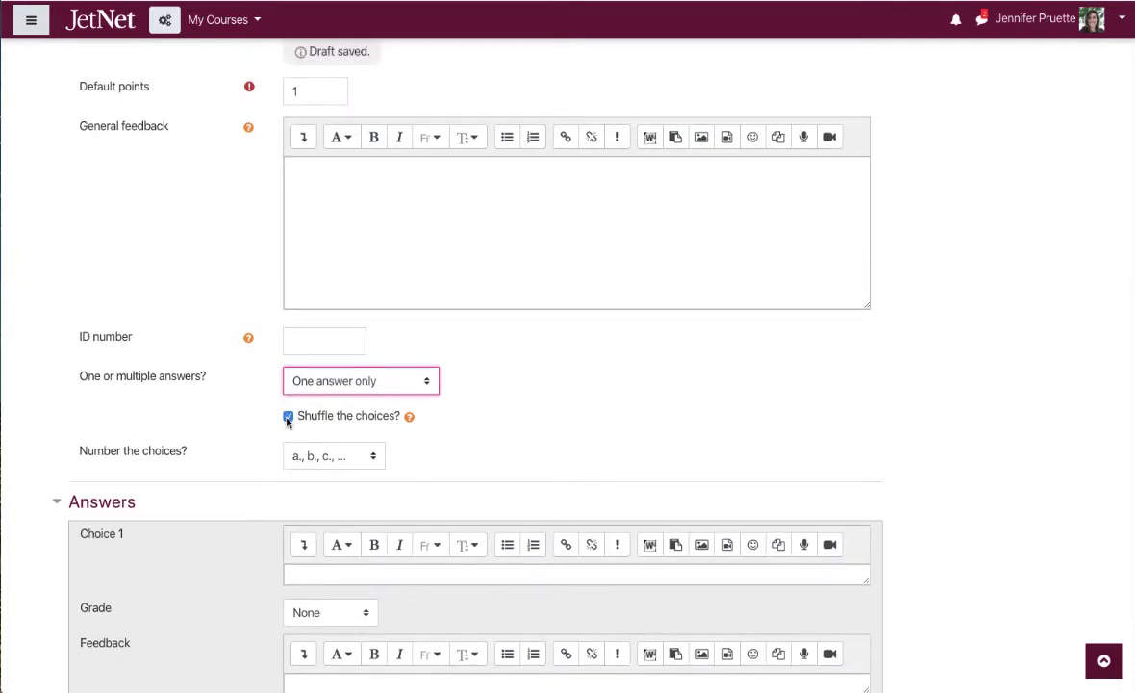
pyautogui.click(305, 574)
pyautogui.write('bacteria')
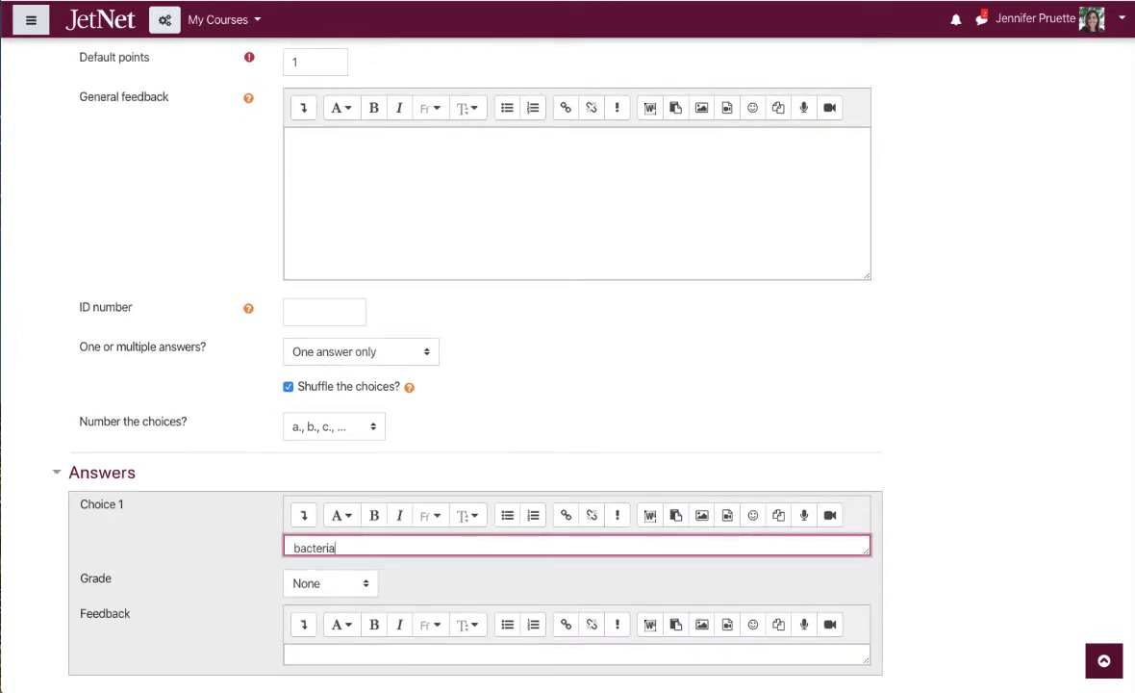
pyautogui.scroll(-3, 567, 385)
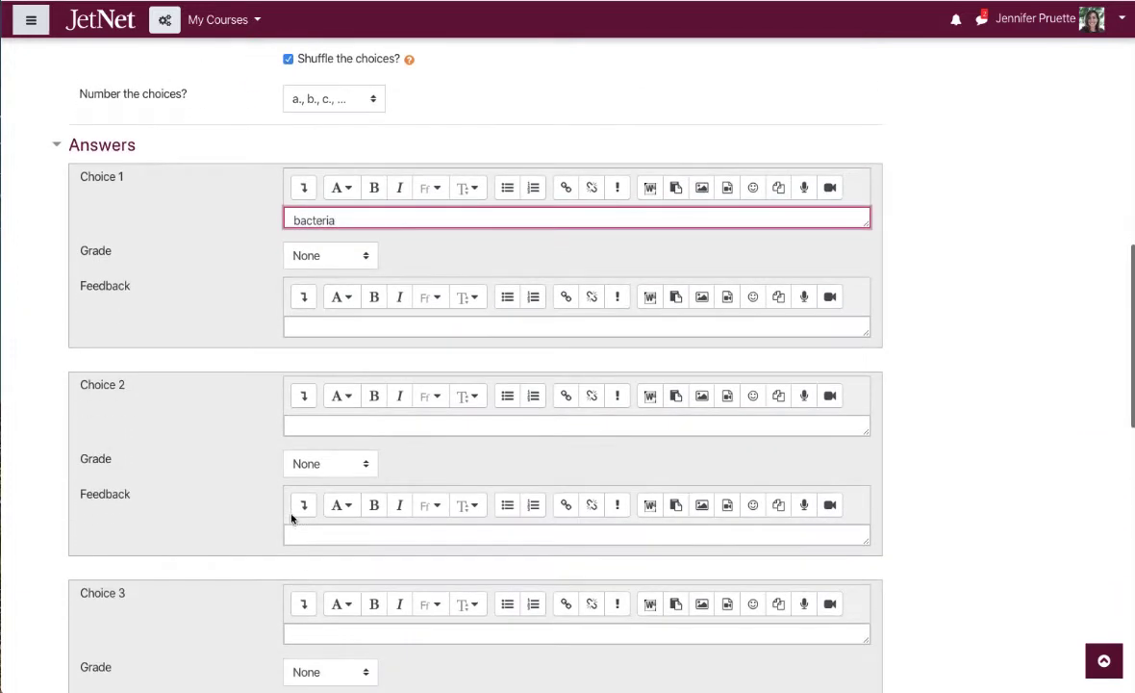
pyautogui.click(329, 425)
pyautogui.write('virus')
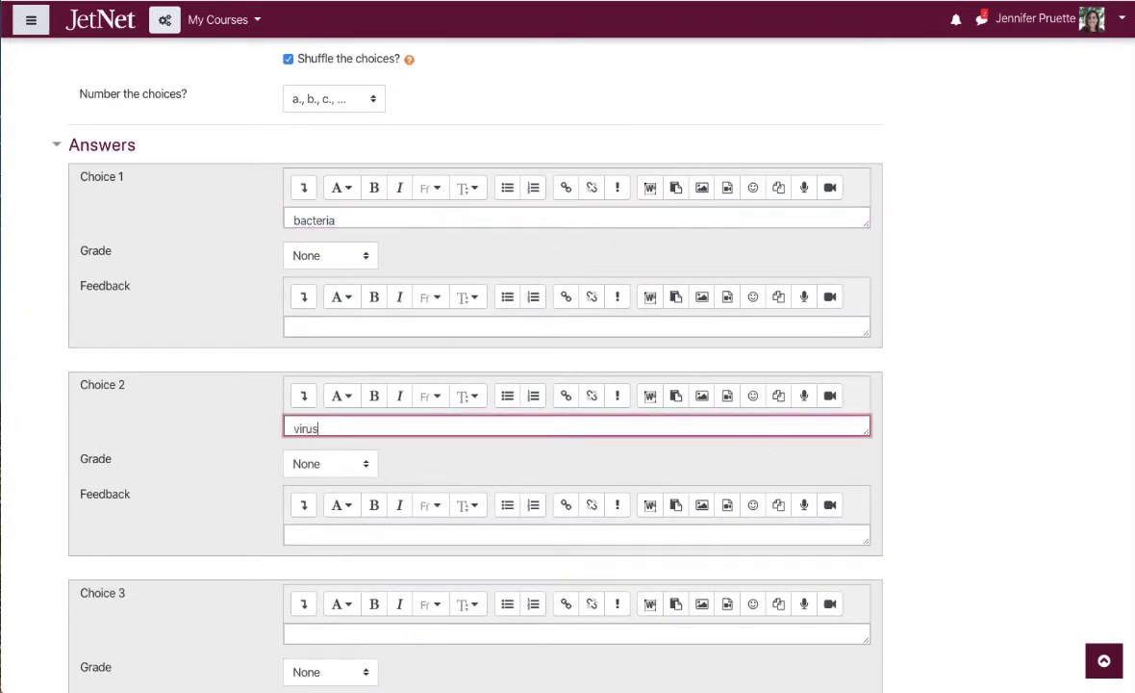
pyautogui.press('Return')
# Enter "prion" as the answer text of choice 3 and "fungus" as choice 4.
pyautogui.scroll(-2, 312, 495)
pyautogui.click(311, 495)
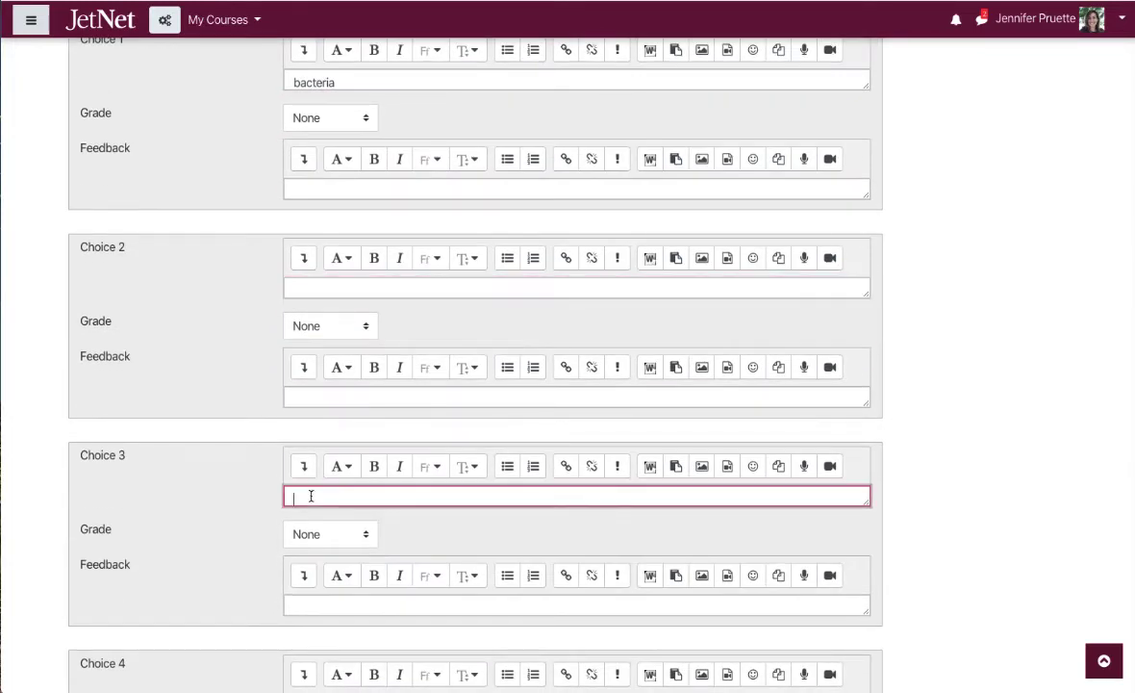
pyautogui.write('prion')
pyautogui.scroll(-4, 213, 472)
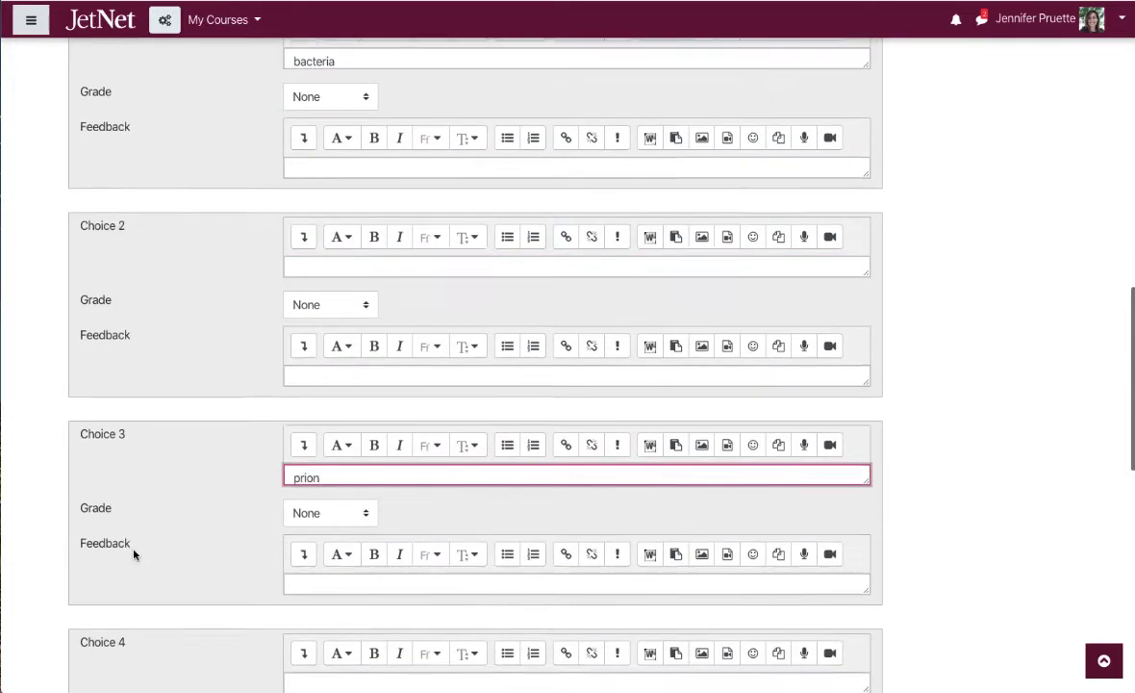
pyautogui.click(353, 408)
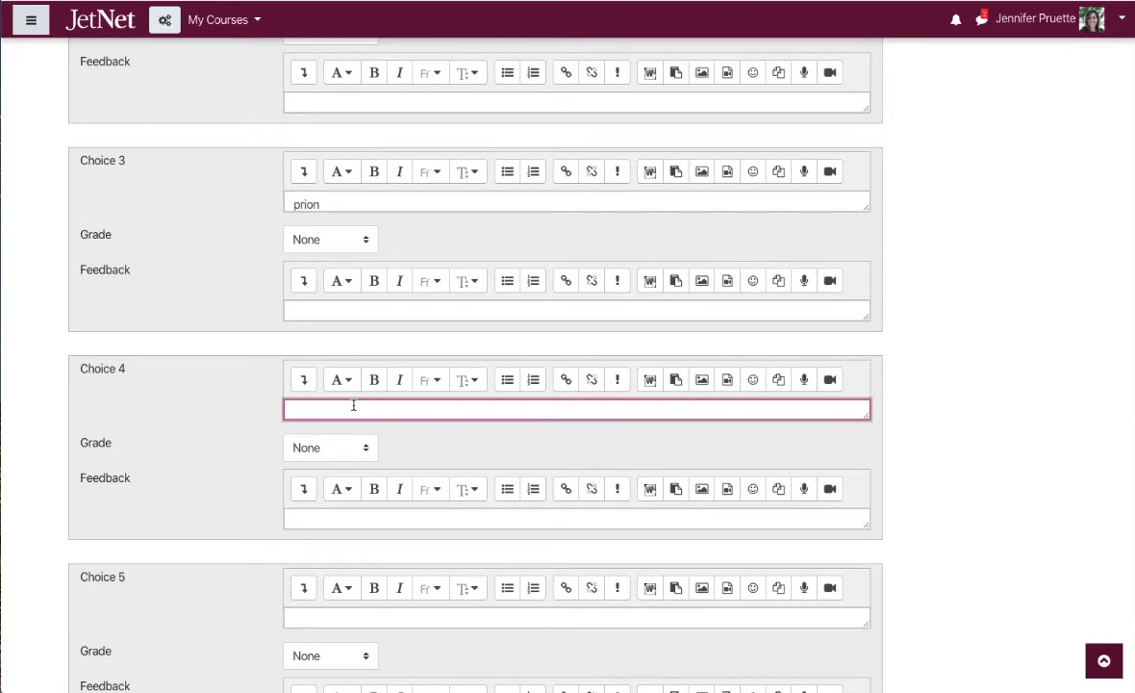
pyautogui.write('fungus')
# Fill in choice 2 again with the answer text "virus".
pyautogui.scroll(3, 471, 347)
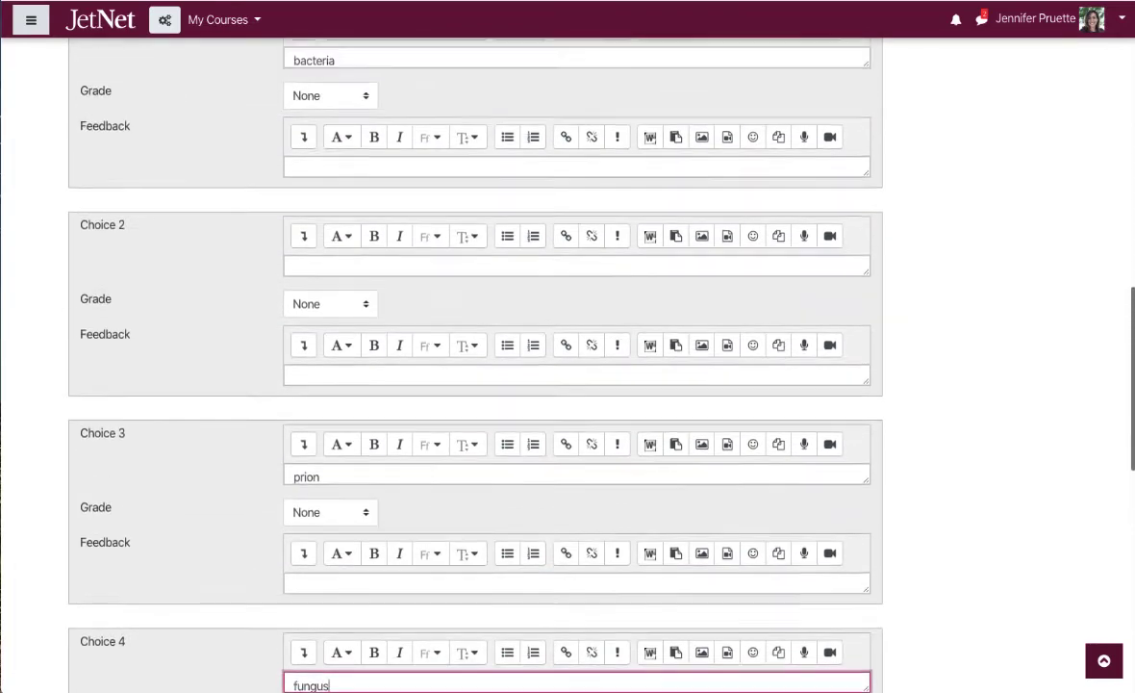
pyautogui.scroll(3, 388, 388)
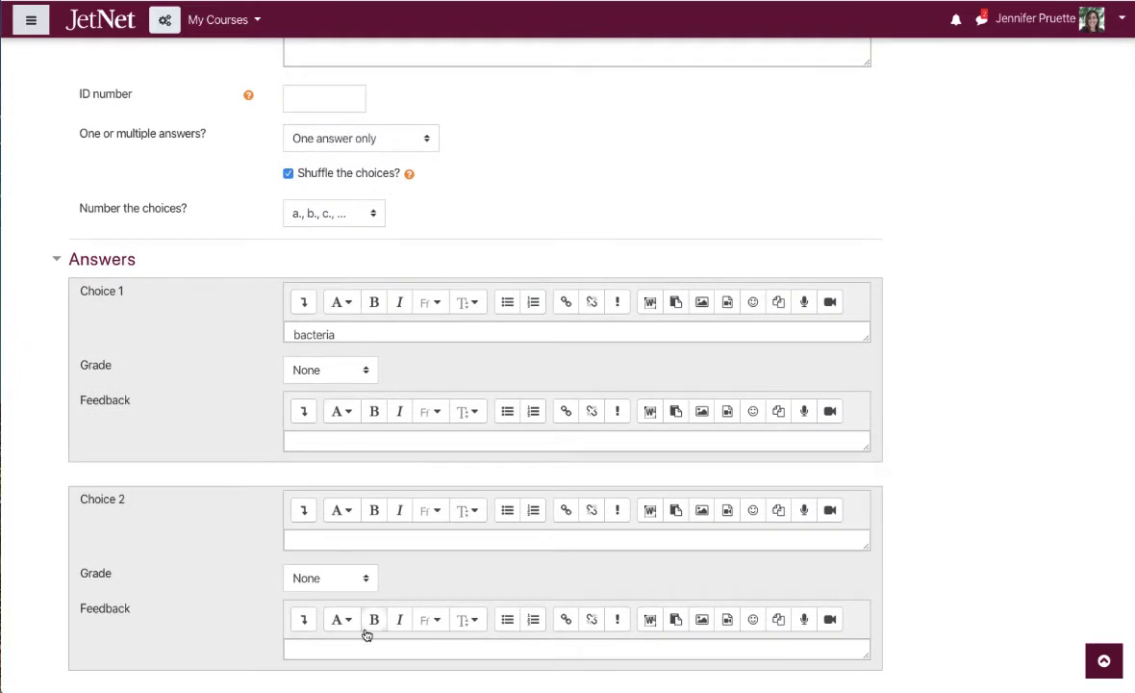
pyautogui.click(379, 539)
pyautogui.write('virus')
# Set the grade of choice 2, "virus", to 100%.
pyautogui.scroll(-2, 442, 584)
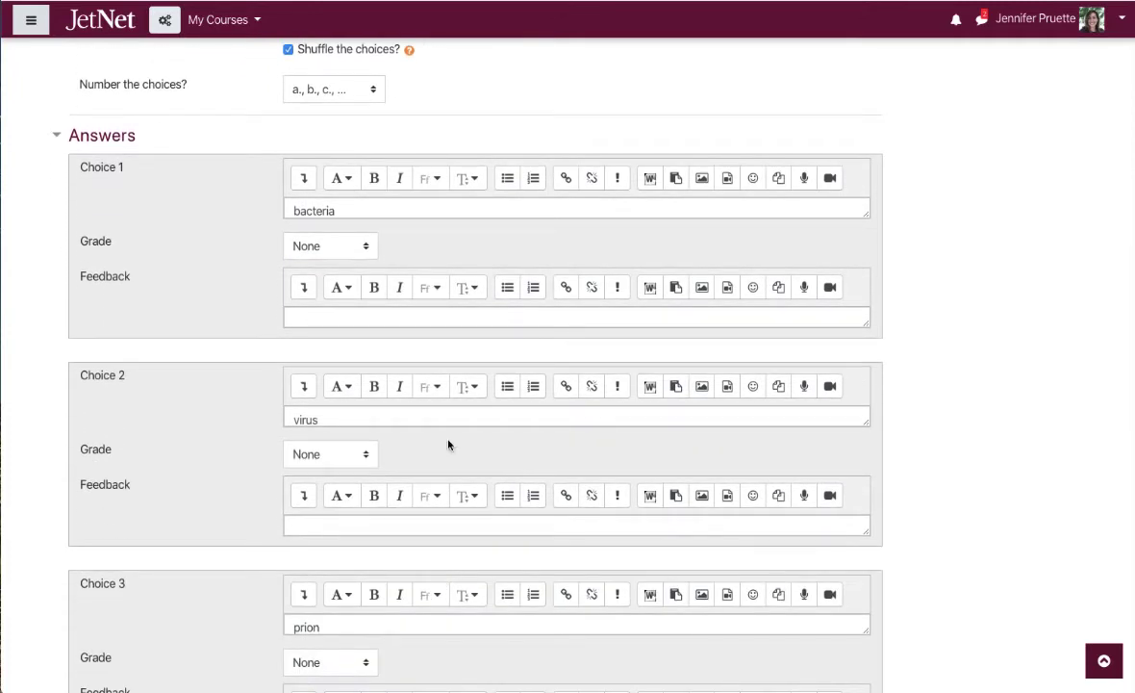
pyautogui.click(340, 457)
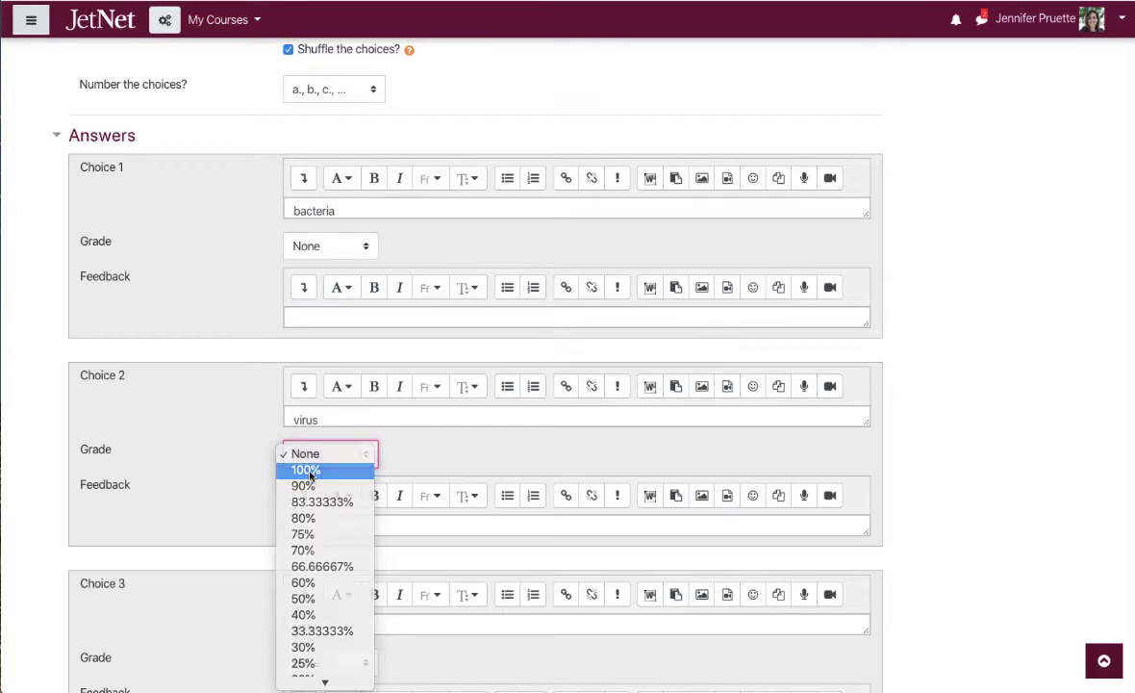
pyautogui.click(309, 471)
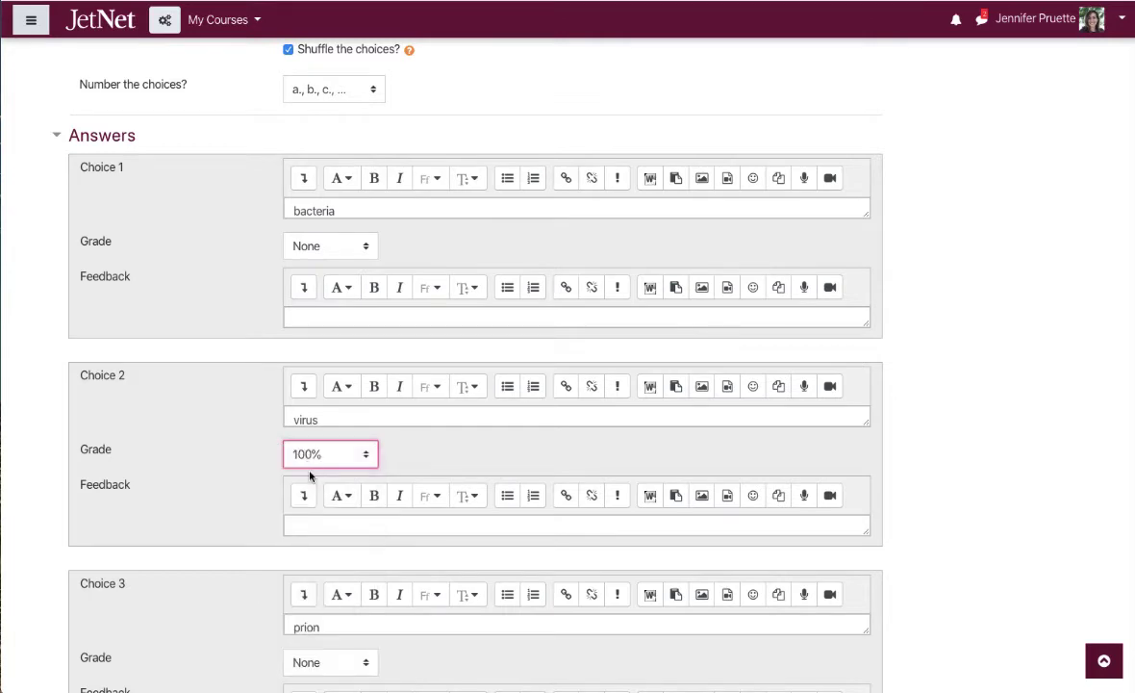
# Leave choice 5 empty and save the COVID-19 question to the question bank.
pyautogui.doubleClick(334, 414)
pyautogui.press('BackSpace')
pyautogui.scroll(1, 442, 465)
pyautogui.scroll(-7, 443, 464)
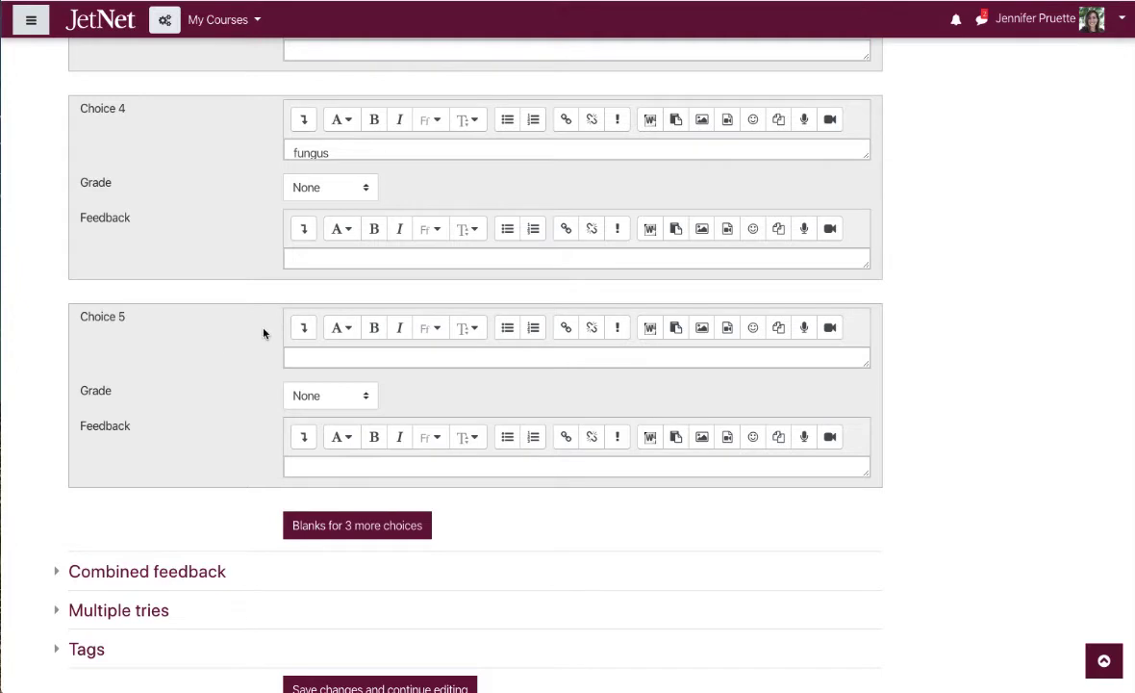
pyautogui.scroll(1, 264, 331)
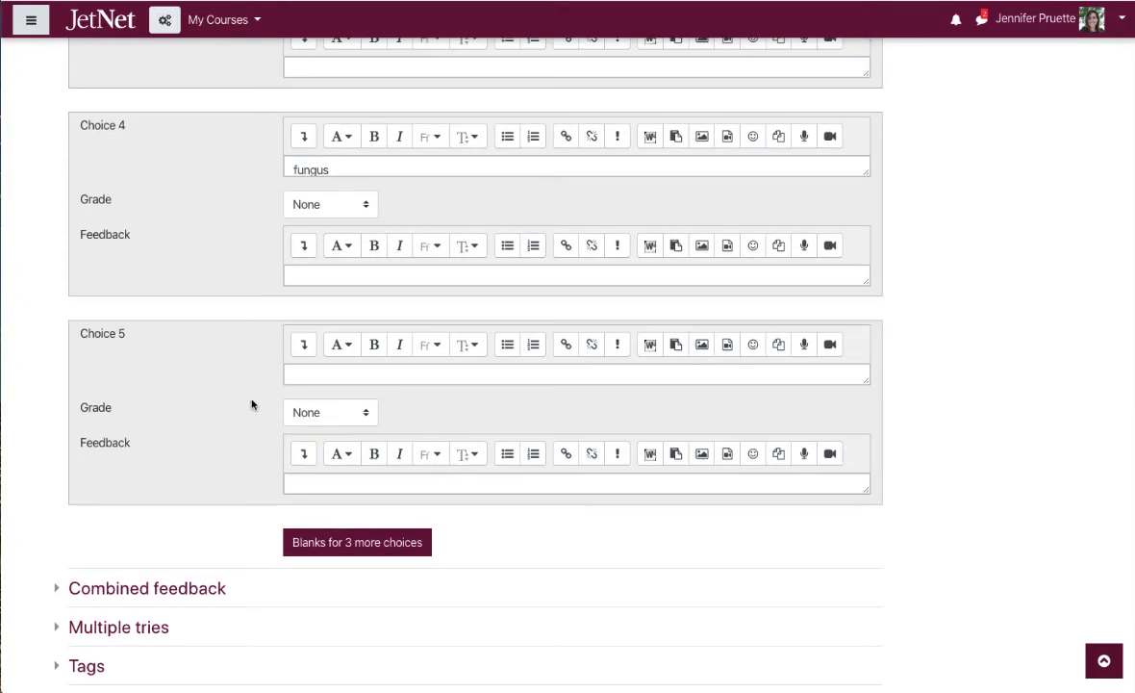
pyautogui.click(322, 547)
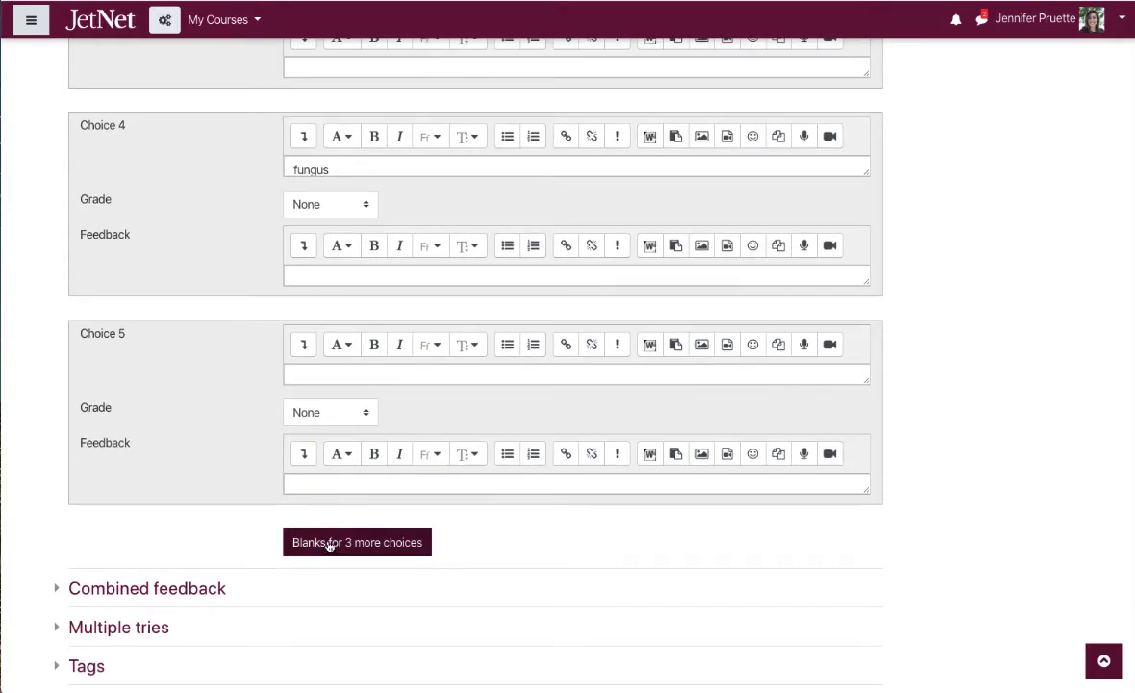
pyautogui.scroll(-5, 327, 546)
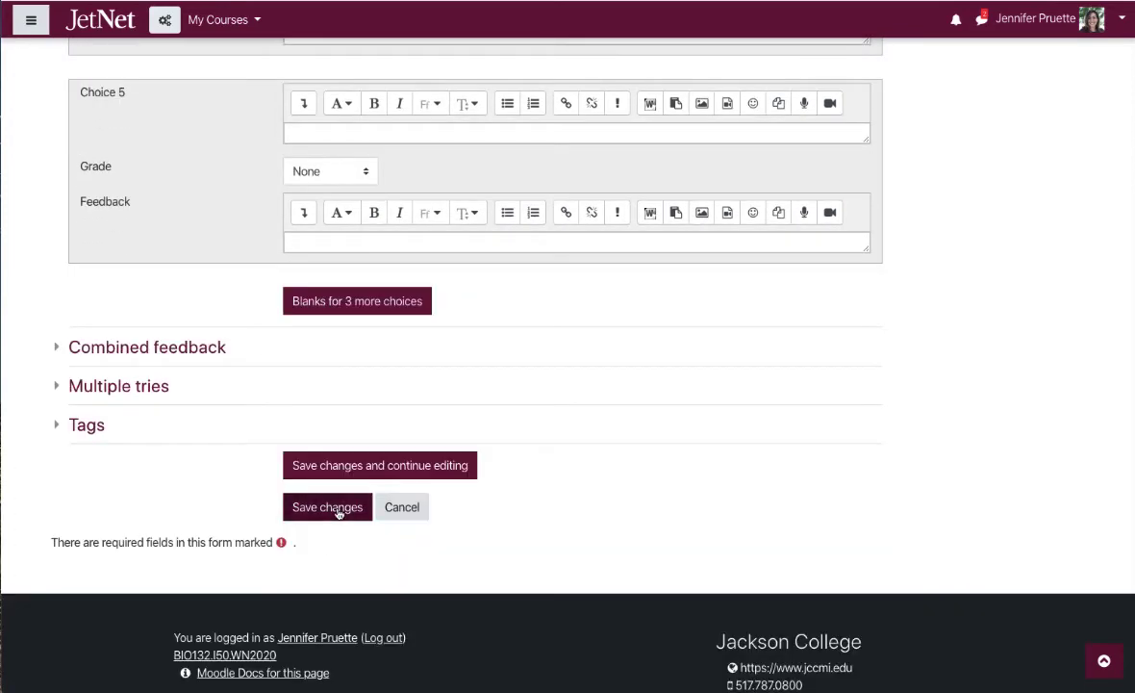
pyautogui.click(338, 510)
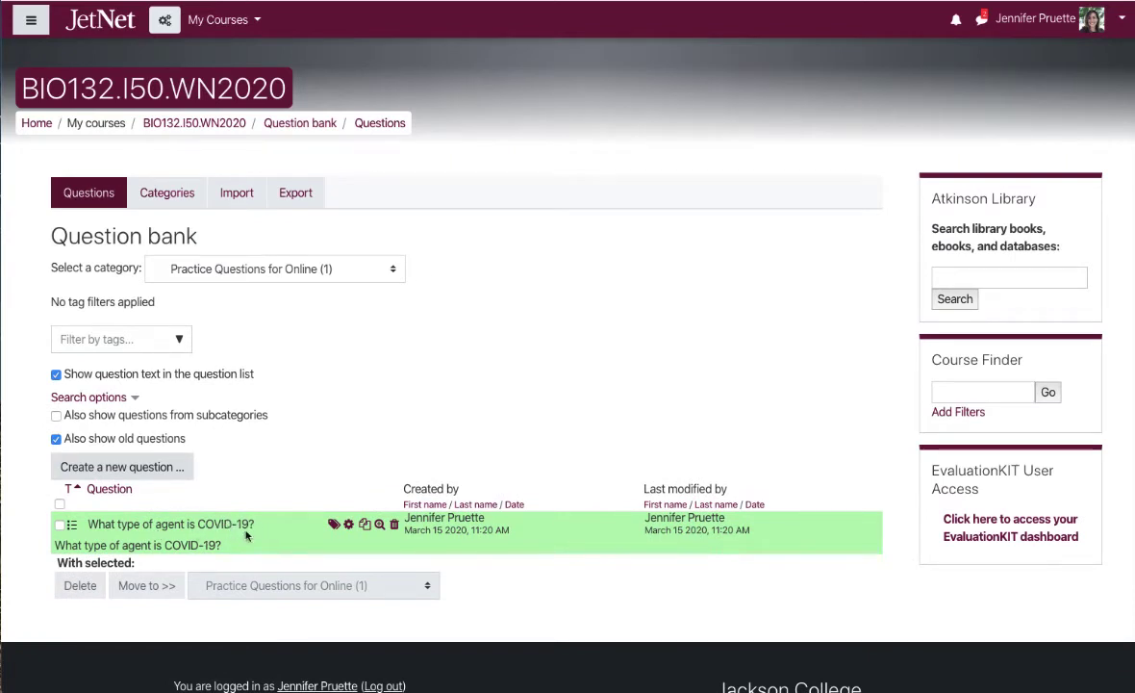
# Preview the question "What type of agent is COVID-19?" and close the preview.
pyautogui.click(380, 525)
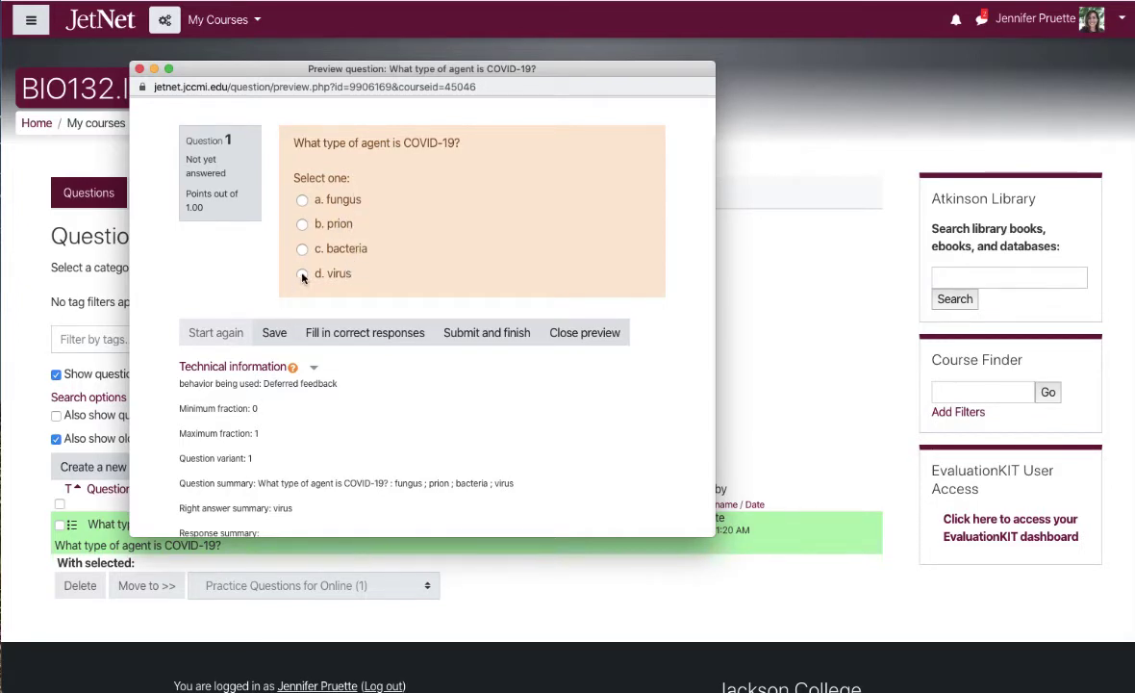
pyautogui.click(139, 68)
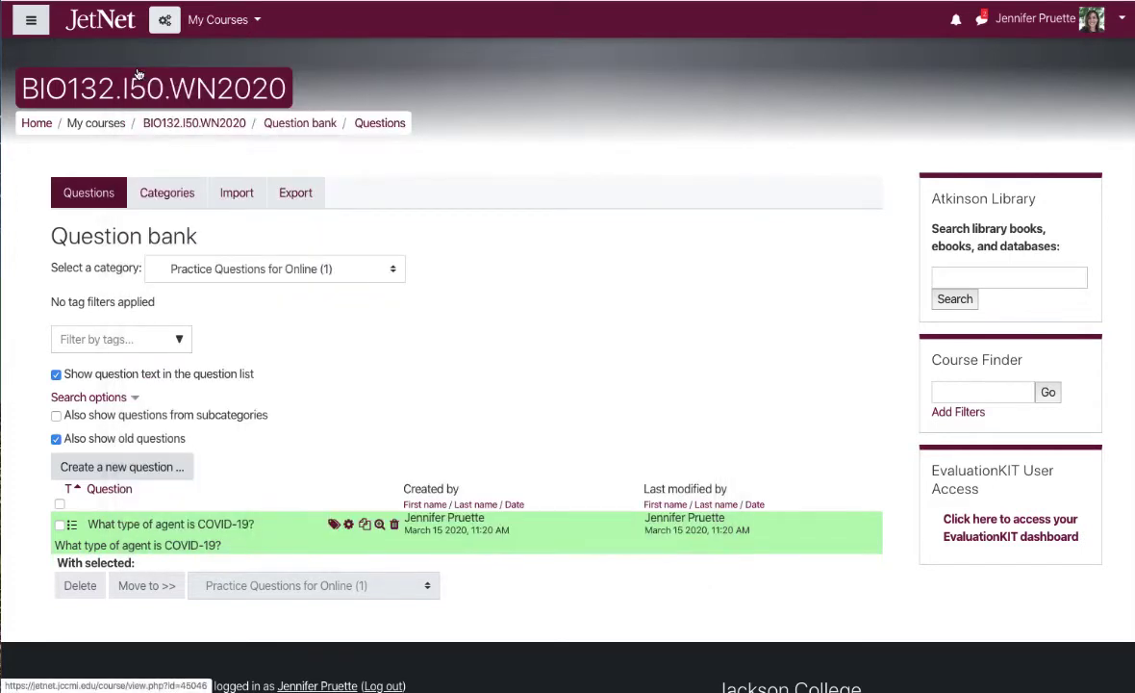
pyautogui.click(365, 527)
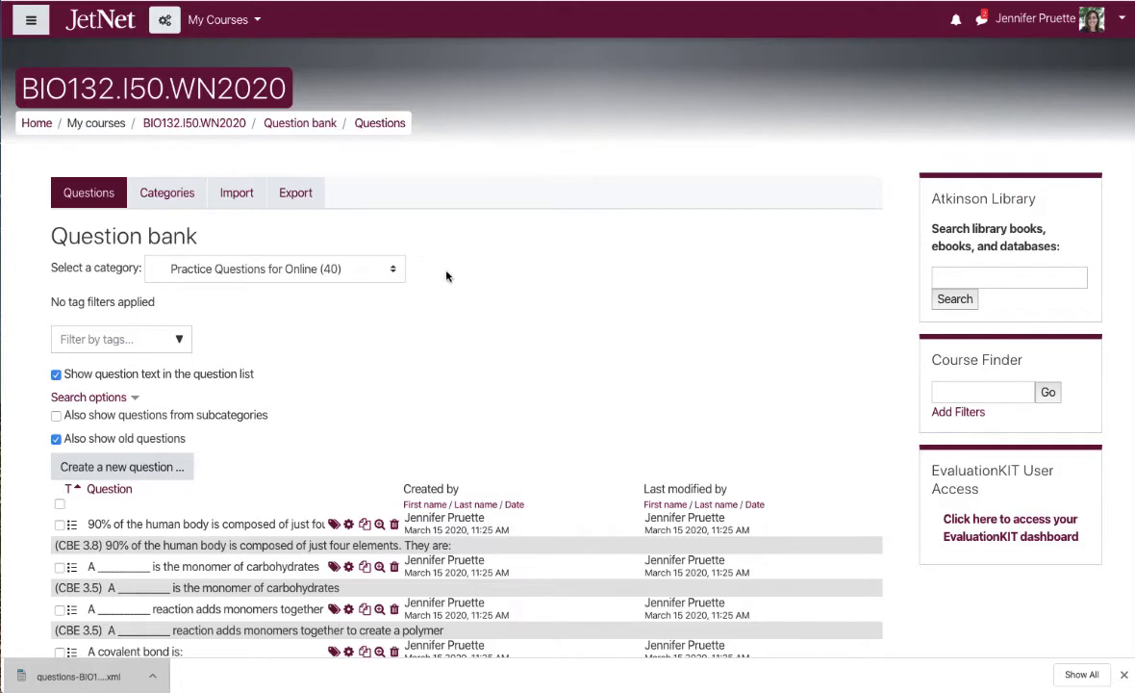
# Turn on editing for the BIO132.I50.WN2020 course page and add a Quiz activity to the Exams/Respondus section.
pyautogui.click(204, 125)
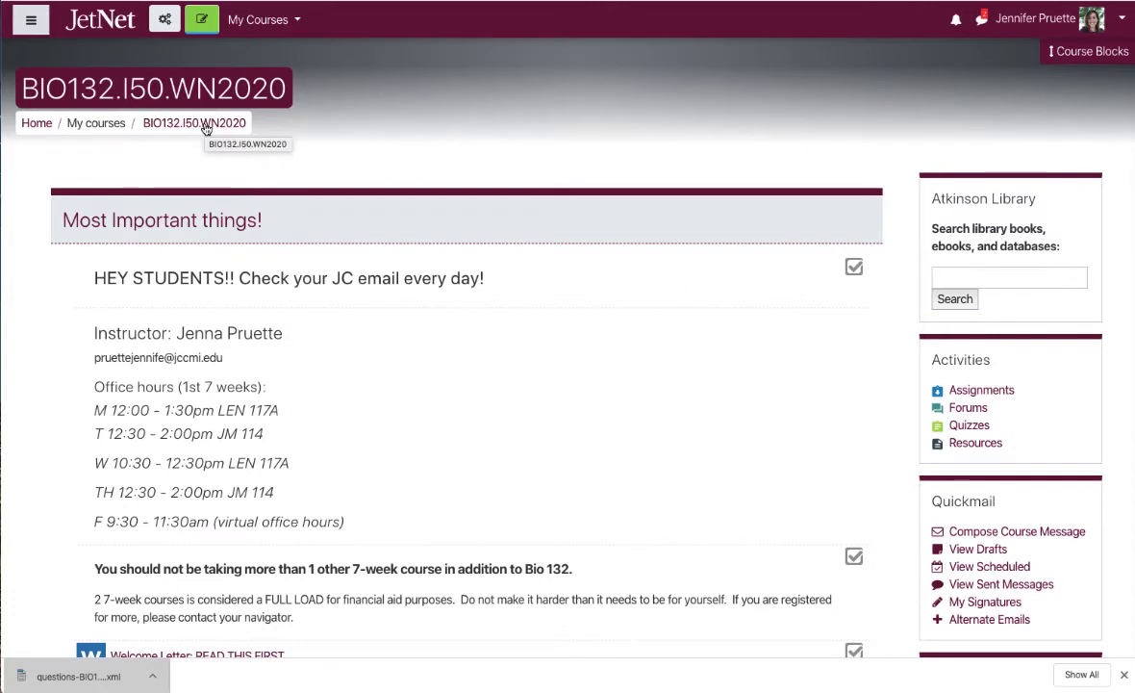
pyautogui.click(207, 26)
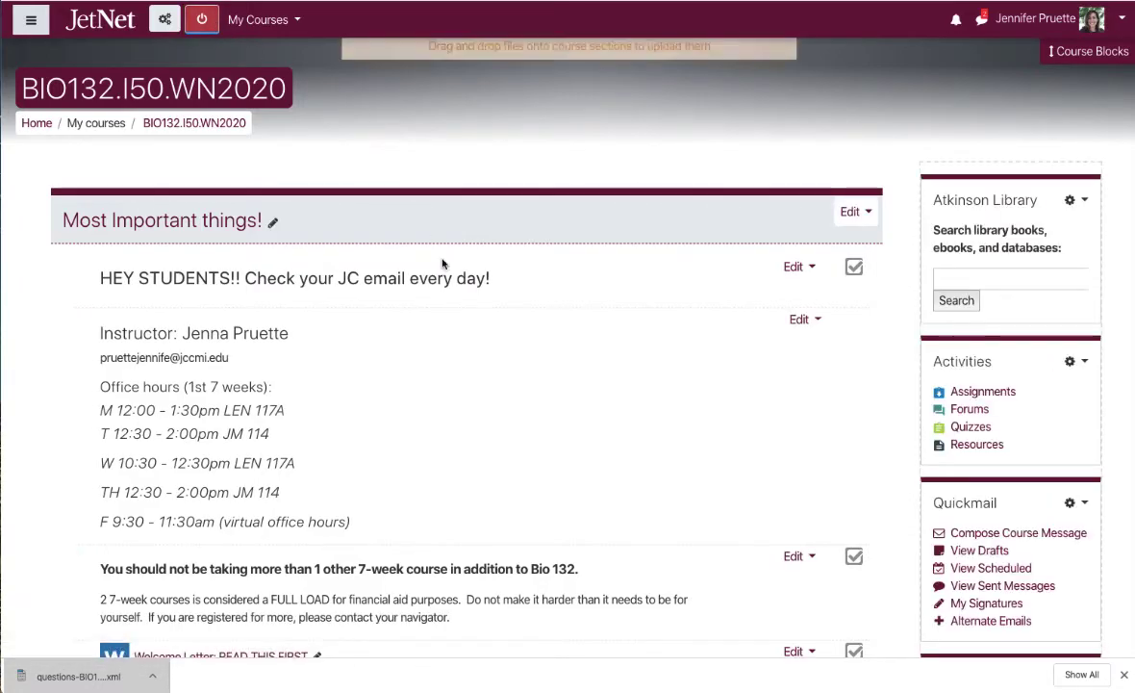
pyautogui.scroll(-20, 543, 296)
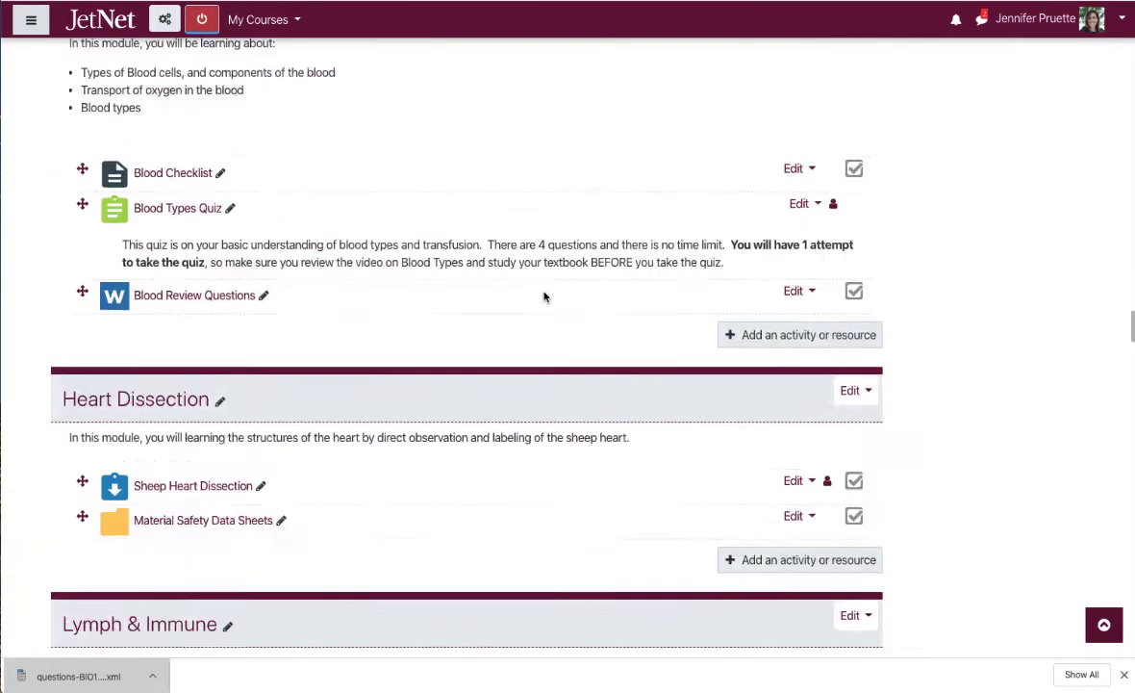
pyautogui.scroll(-3, 544, 296)
pyautogui.scroll(7, 544, 296)
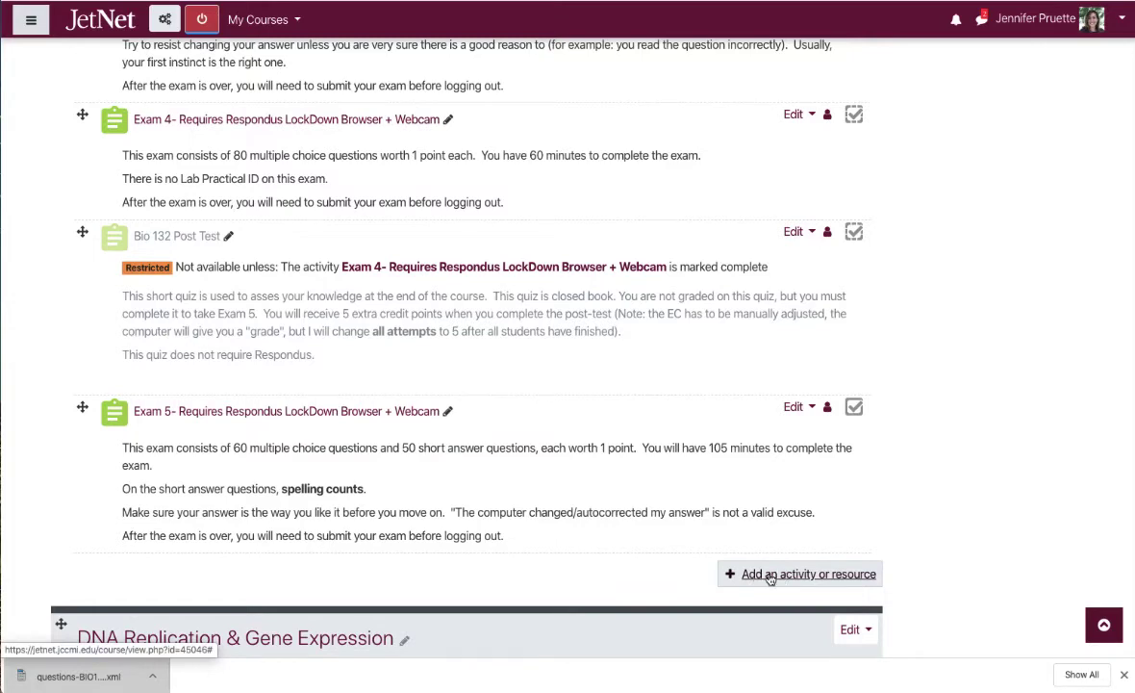
pyautogui.click(769, 576)
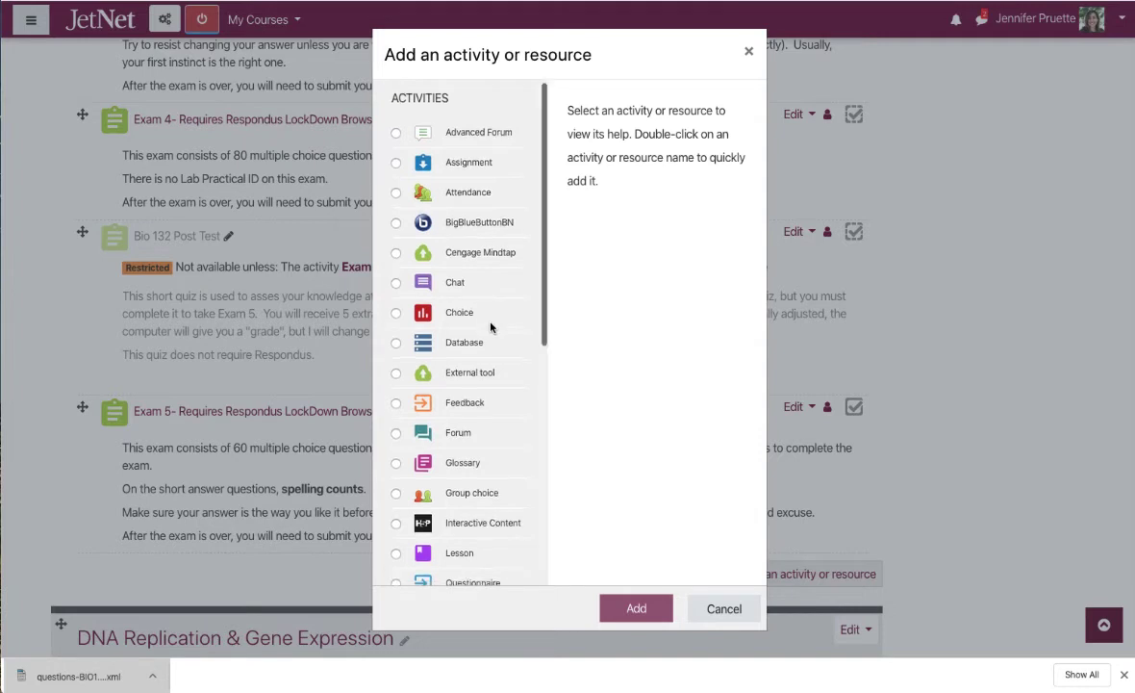
pyautogui.scroll(-3, 491, 327)
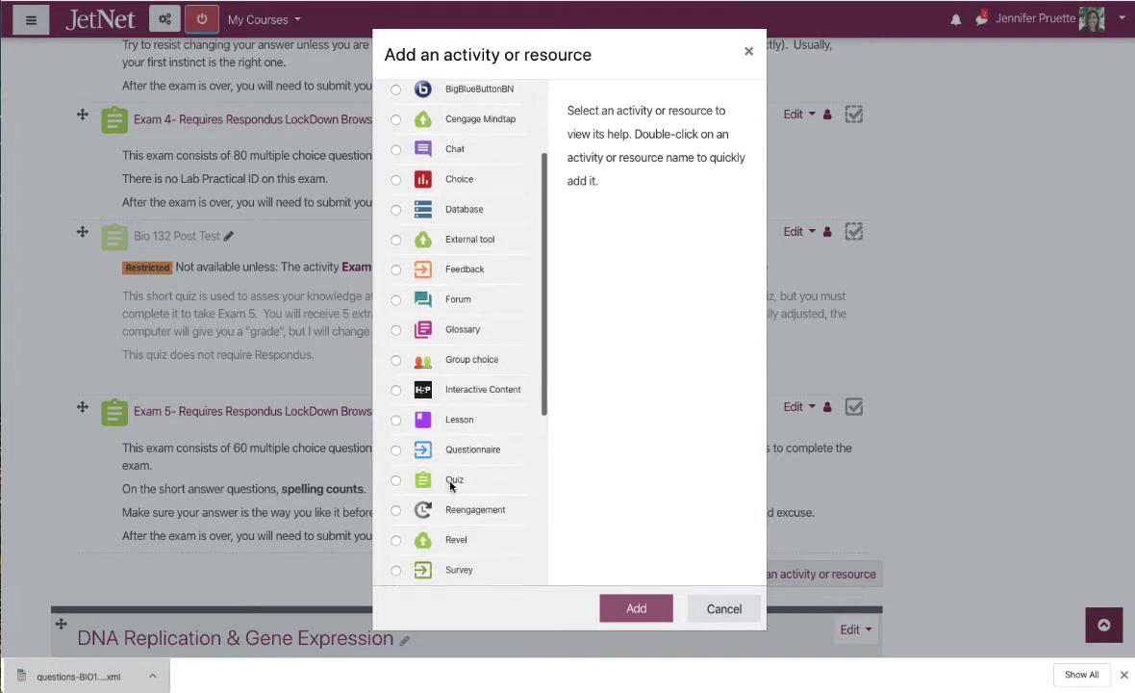
pyautogui.click(395, 479)
pyautogui.click(637, 610)
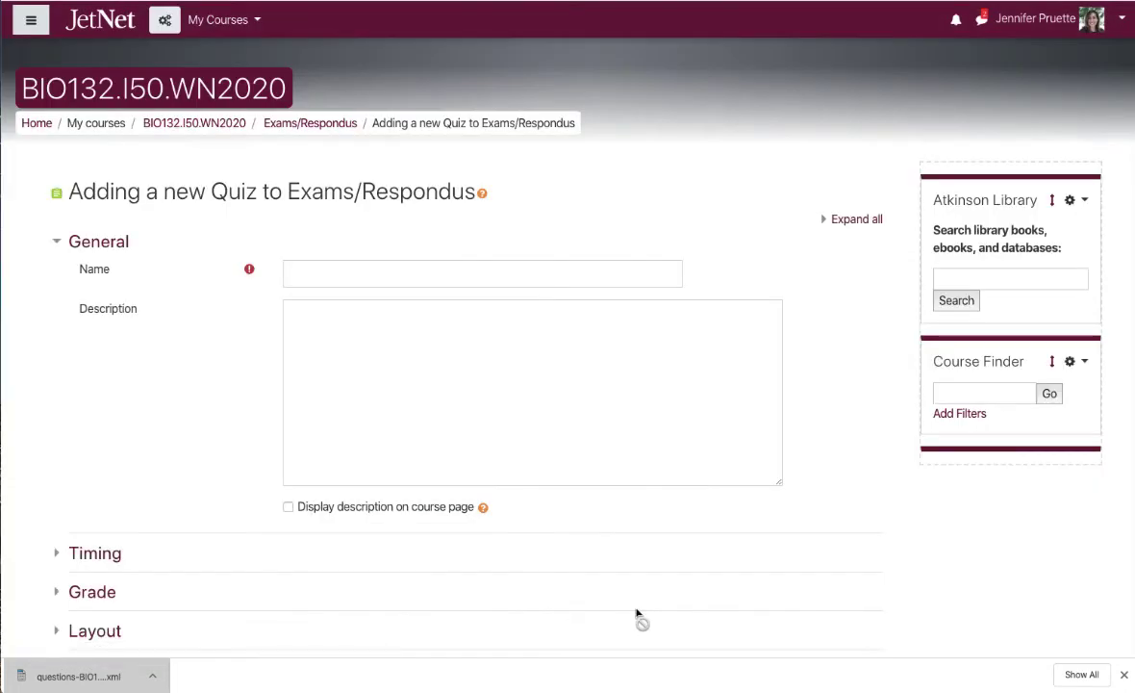
# Name the new quiz "Practice Quiz for online".
pyautogui.click(526, 277)
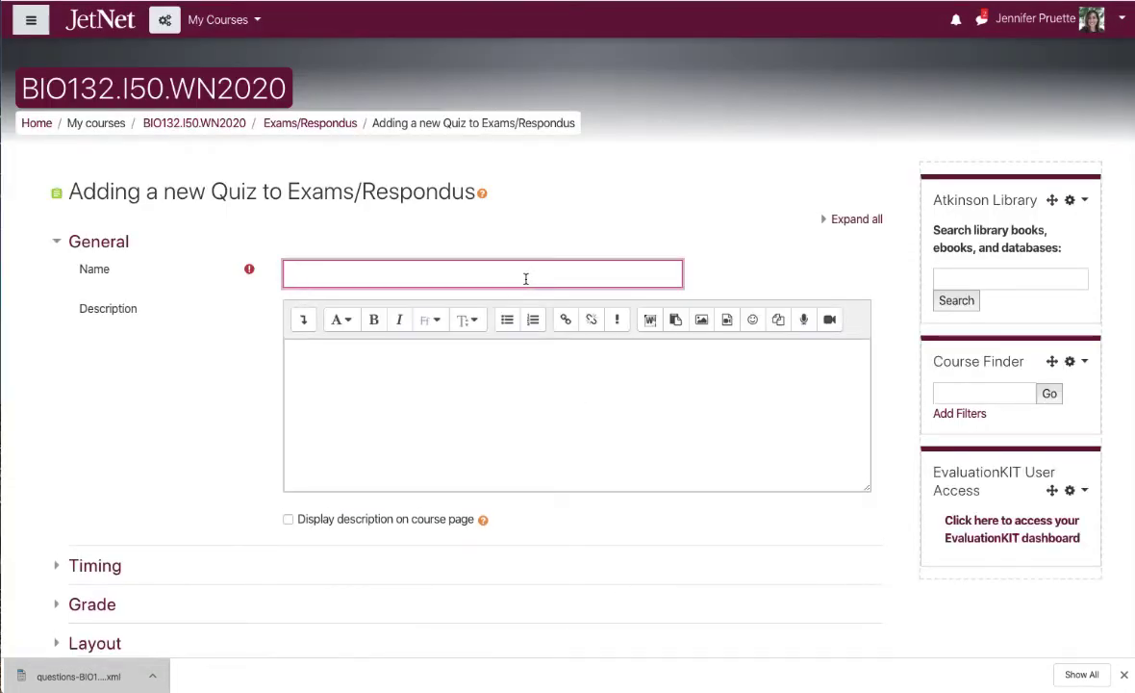
pyautogui.write('Practice Quiz for o')
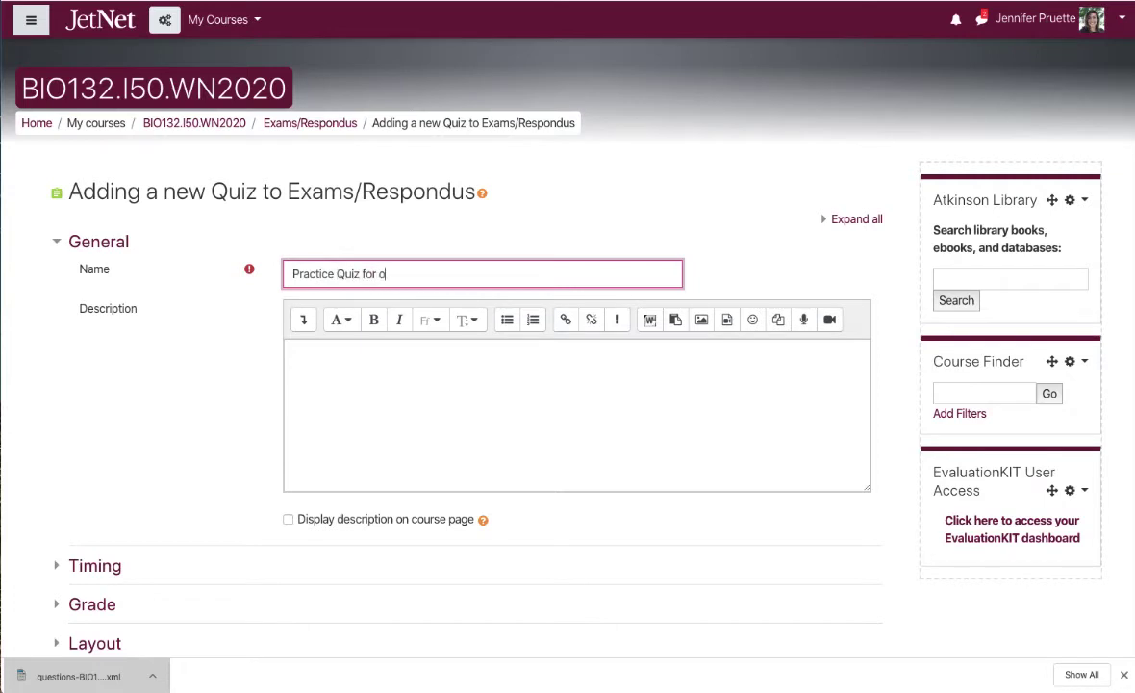
pyautogui.write('nline')
# Describe the quiz as "This is to make the tutorial for helping people set up quizzes." and display the description on the course page.
pyautogui.click(525, 424)
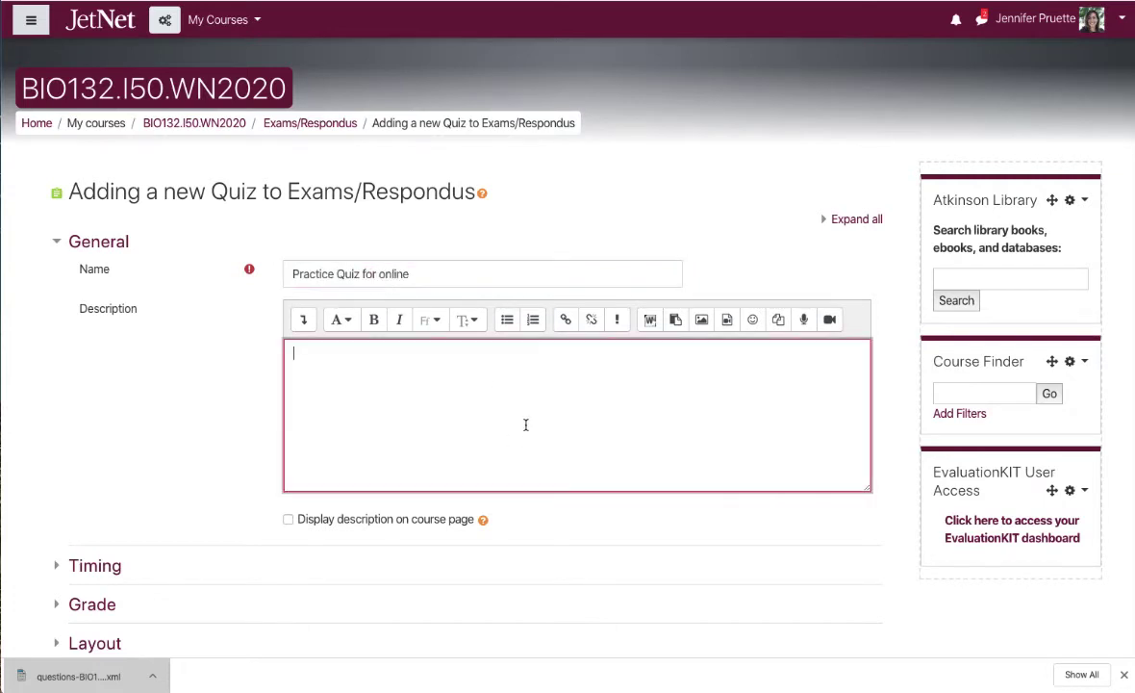
pyautogui.write('This is to make the tut')
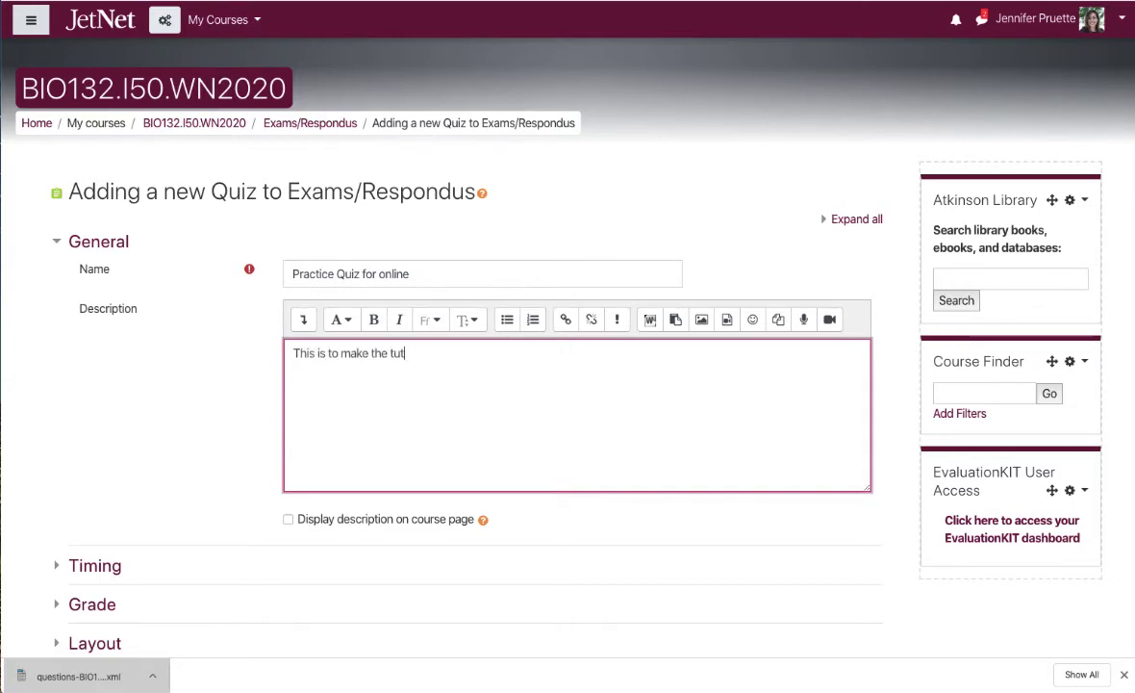
pyautogui.write('orial for helping people se')
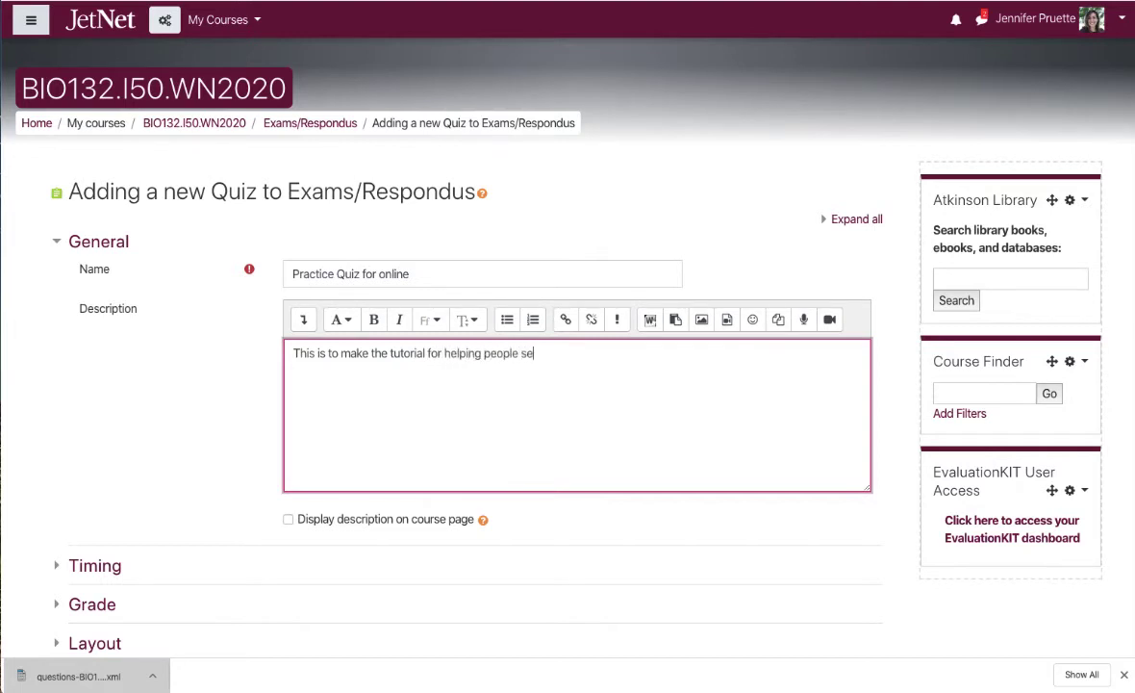
pyautogui.write('t up quizzes.')
pyautogui.click(288, 520)
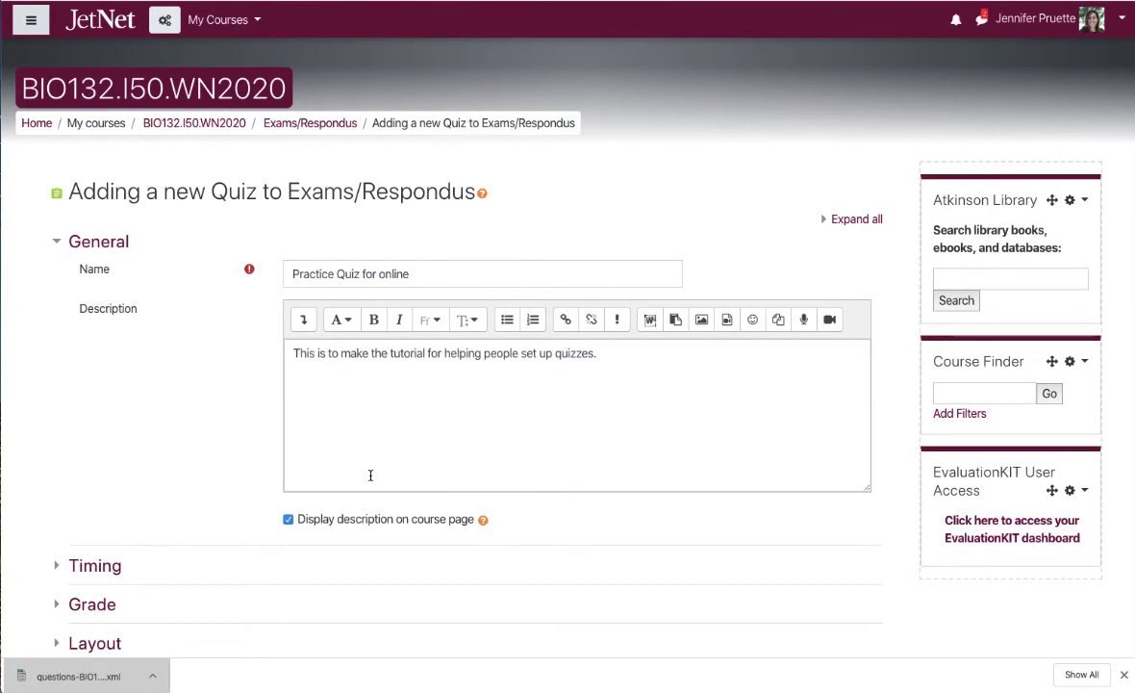
# Enable the quiz's open and close dates in the timing settings and set the closing date to 16 March 2020.
pyautogui.scroll(-2, 370, 474)
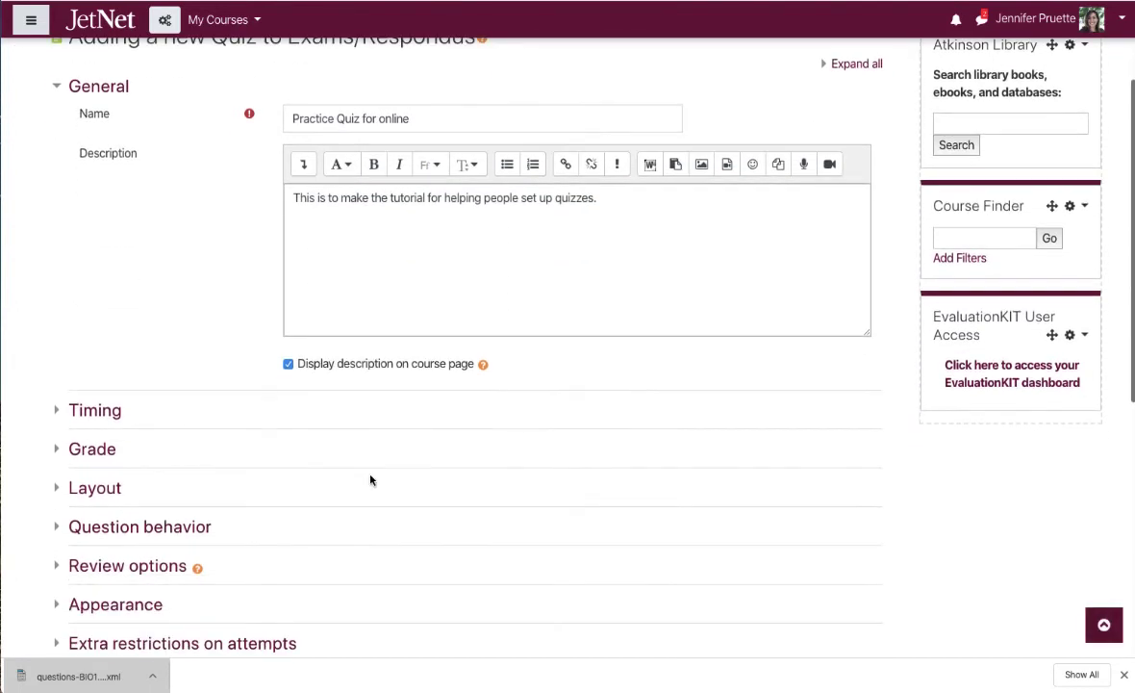
pyautogui.click(58, 413)
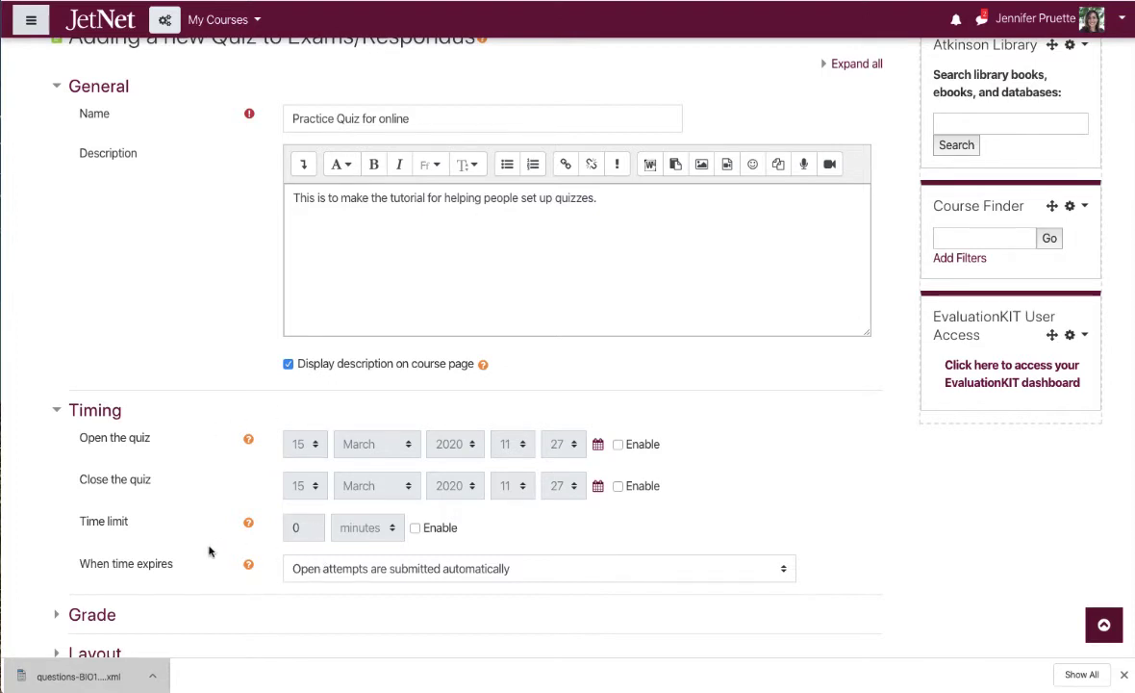
pyautogui.click(619, 445)
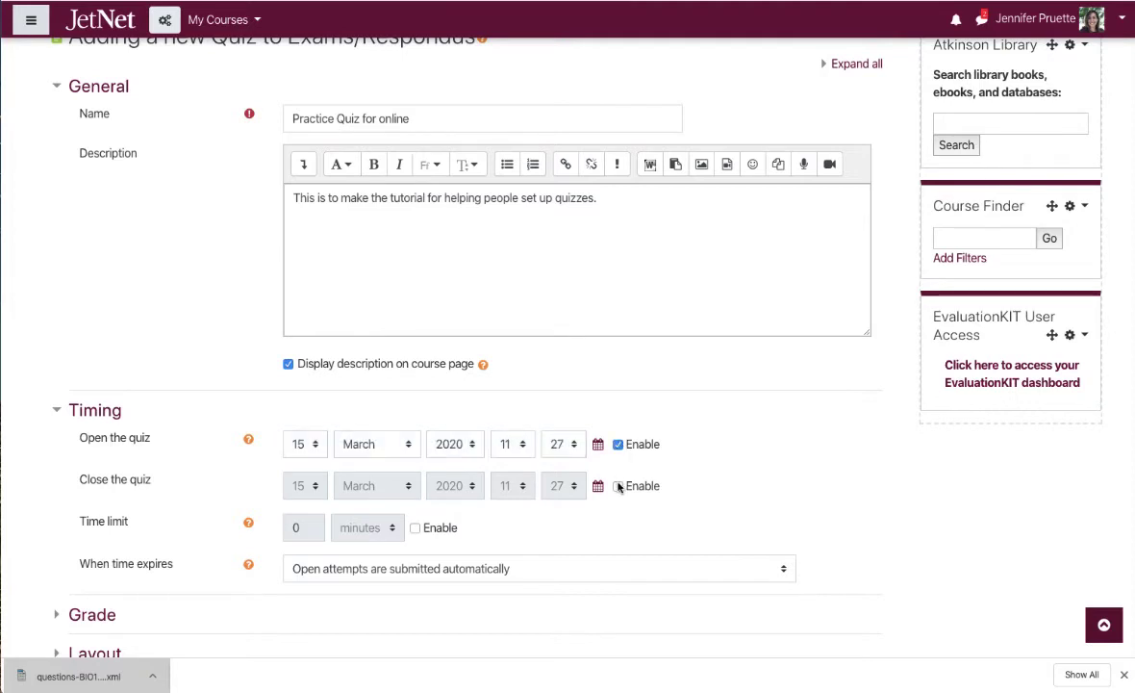
pyautogui.click(619, 486)
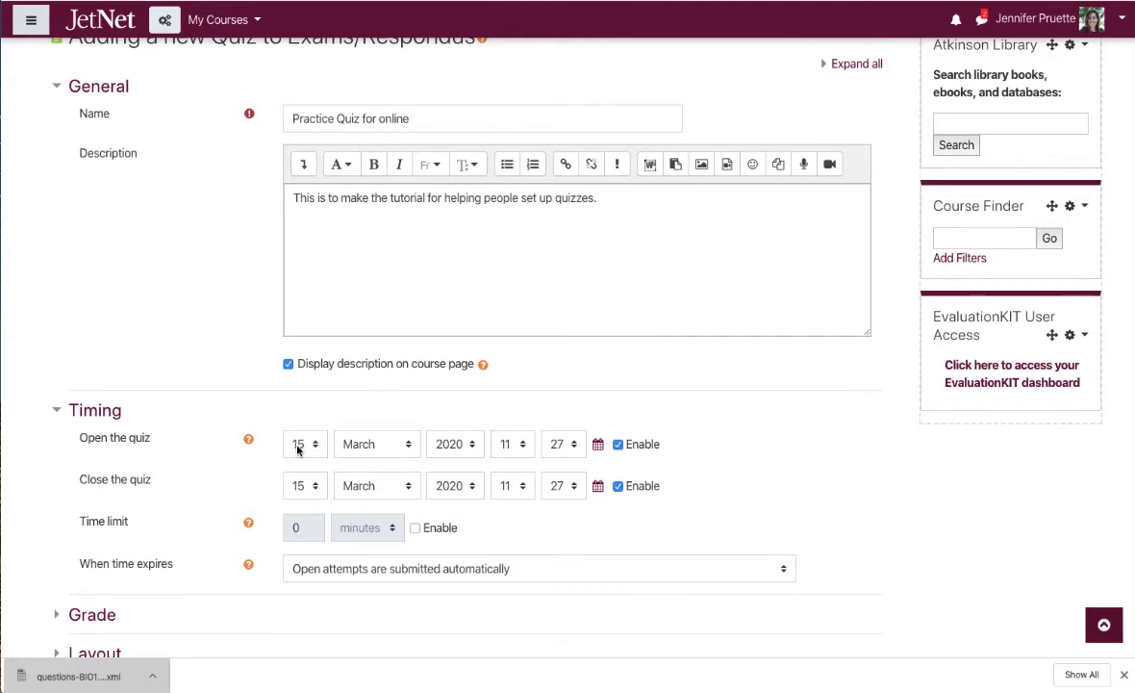
pyautogui.click(597, 486)
pyautogui.click(334, 372)
# Set the quiz's opening time to 00:00.
pyautogui.click(517, 447)
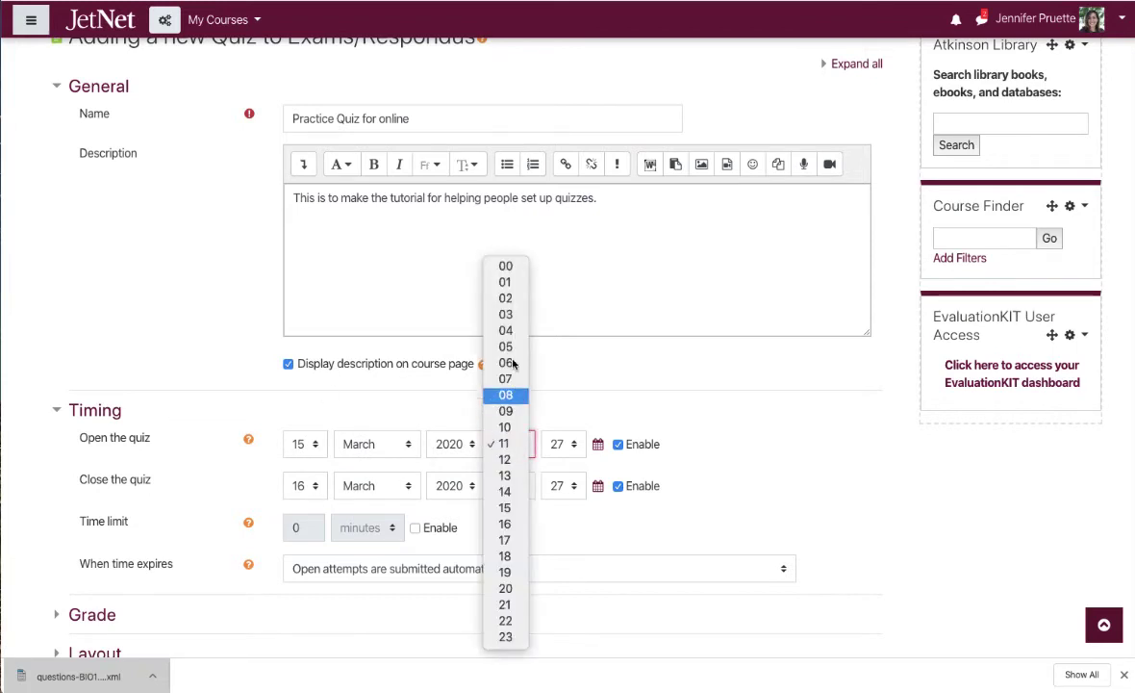
pyautogui.click(505, 264)
pyautogui.click(566, 440)
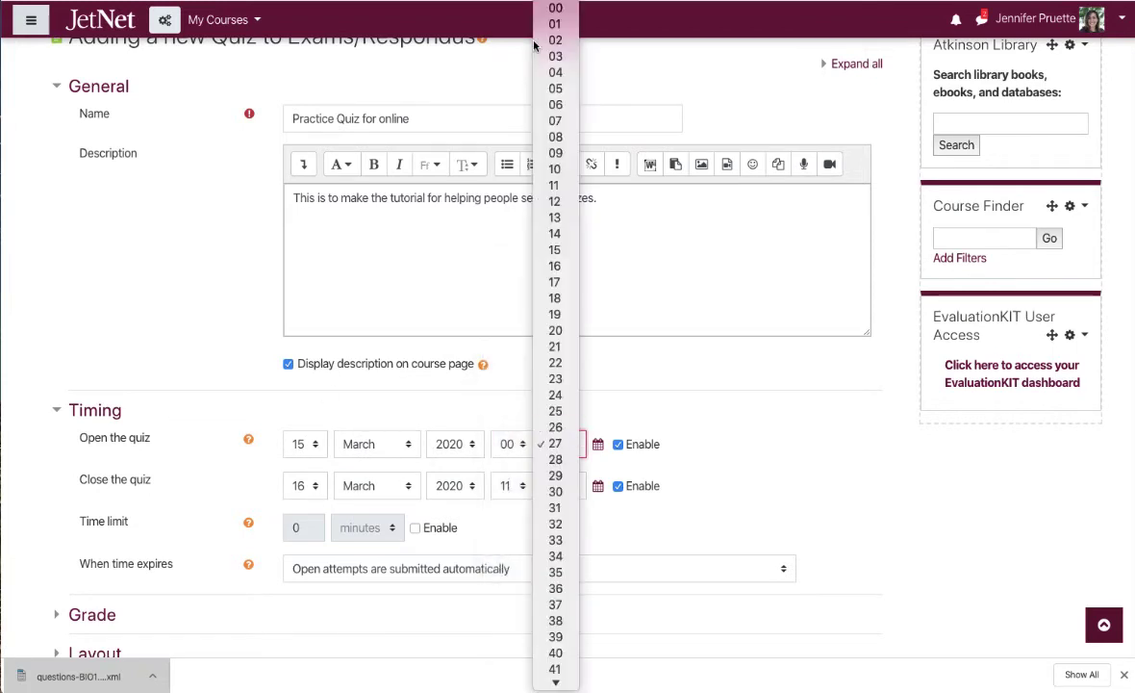
pyautogui.click(556, 8)
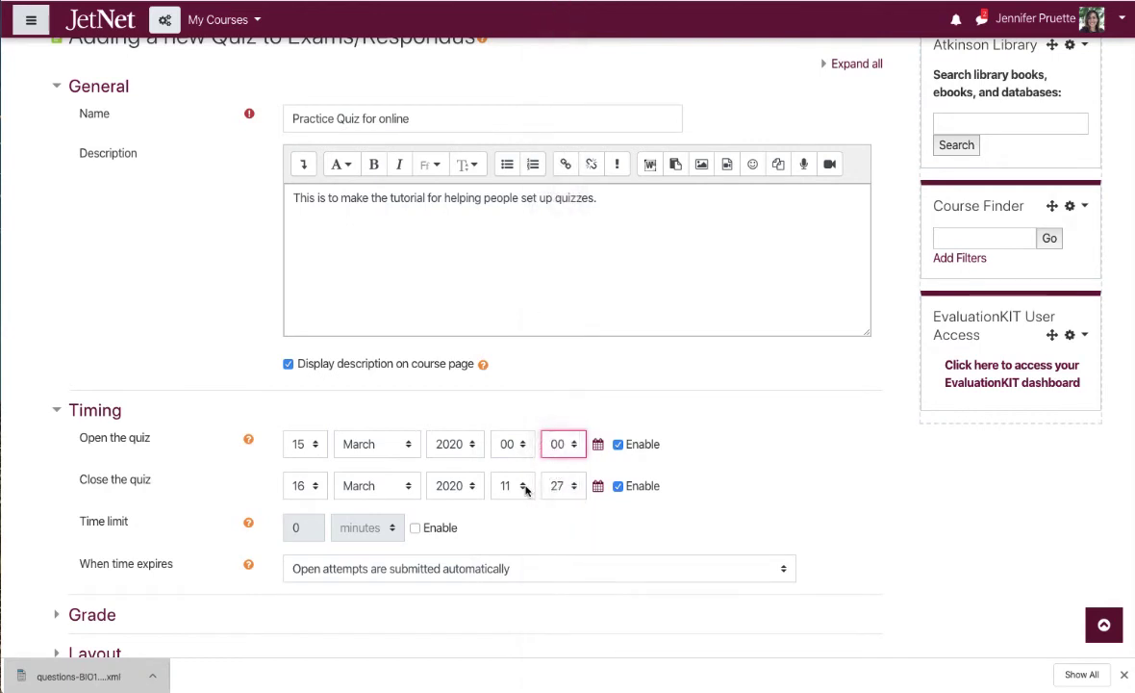
# Set the quiz's closing time to 23:55.
pyautogui.click(509, 487)
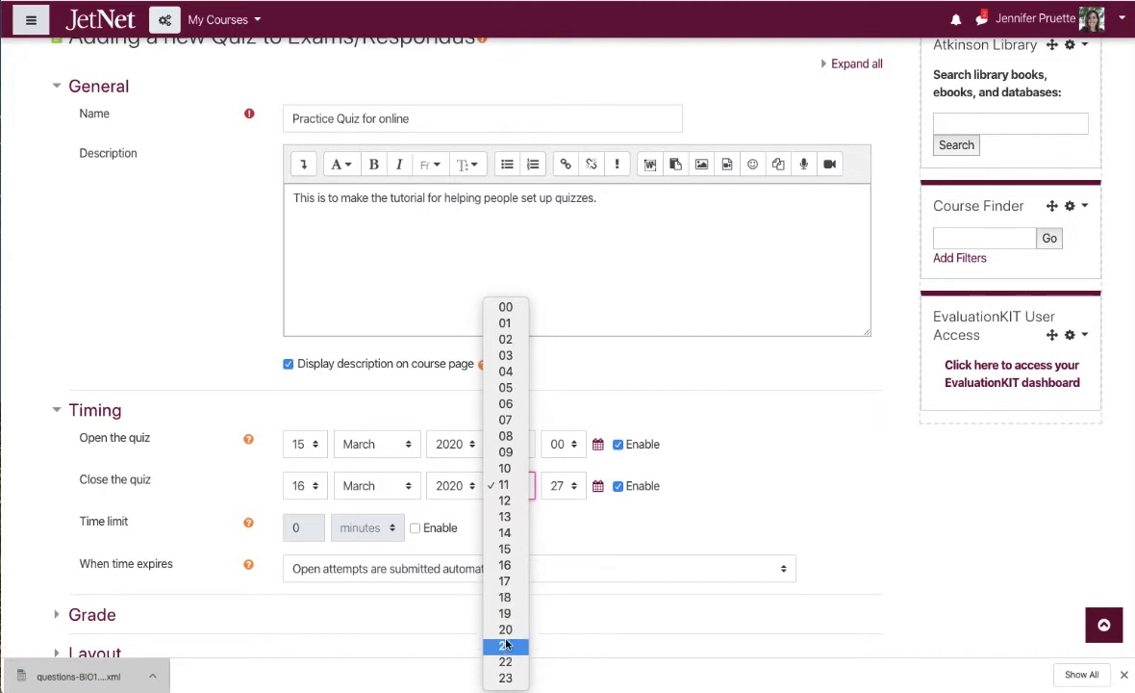
pyautogui.click(505, 678)
pyautogui.click(561, 486)
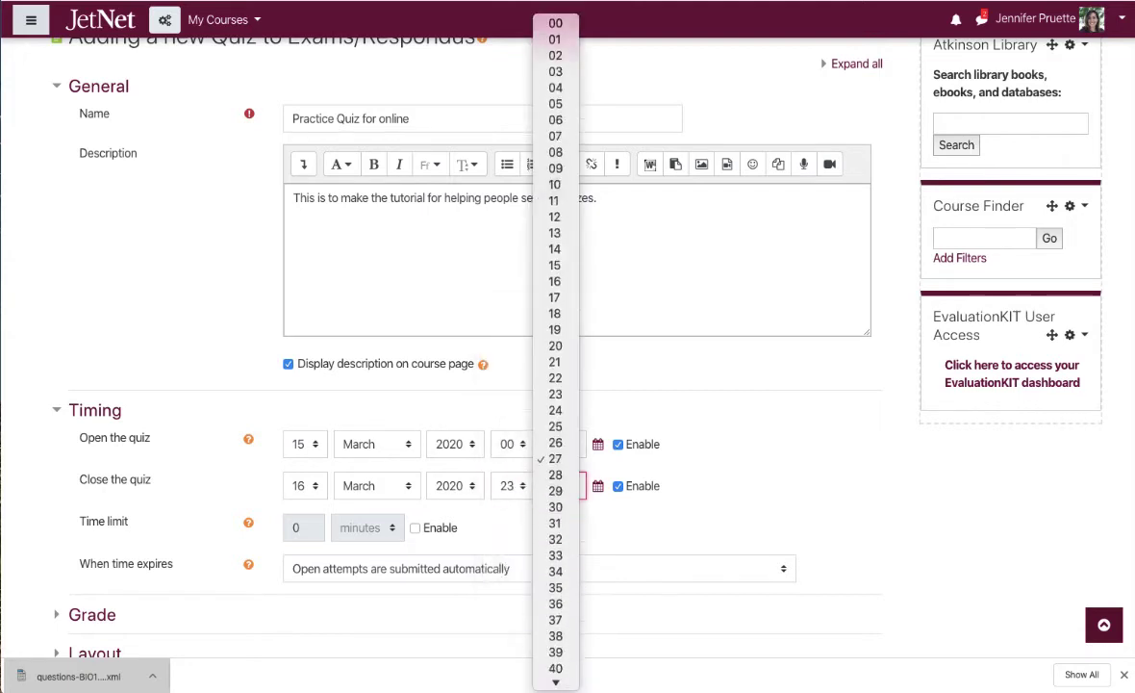
pyautogui.scroll(-4, 563, 649)
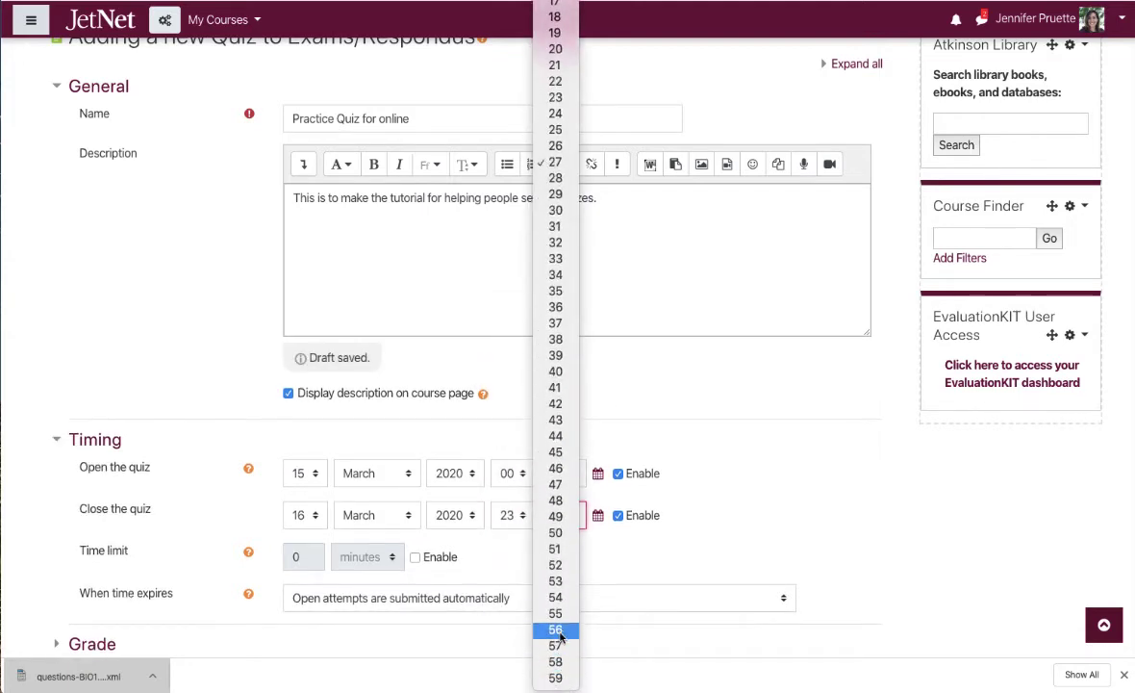
pyautogui.click(565, 619)
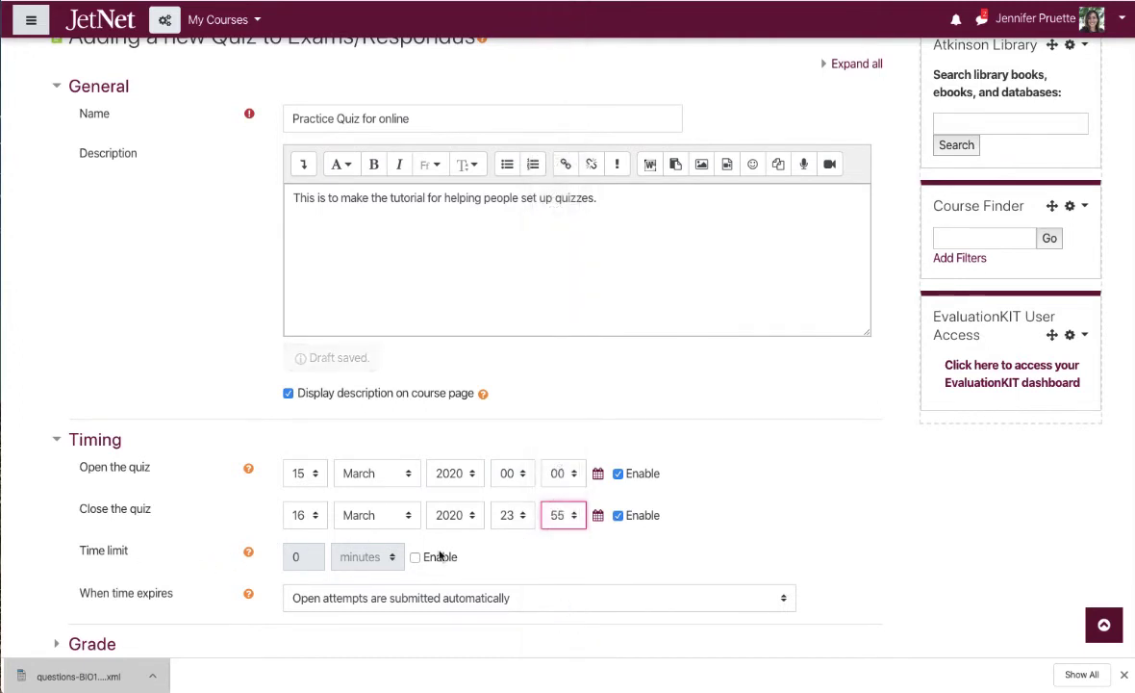
# Enable a 60-minute time limit for the quiz and have open attempts submitted automatically when time expires.
pyautogui.click(415, 528)
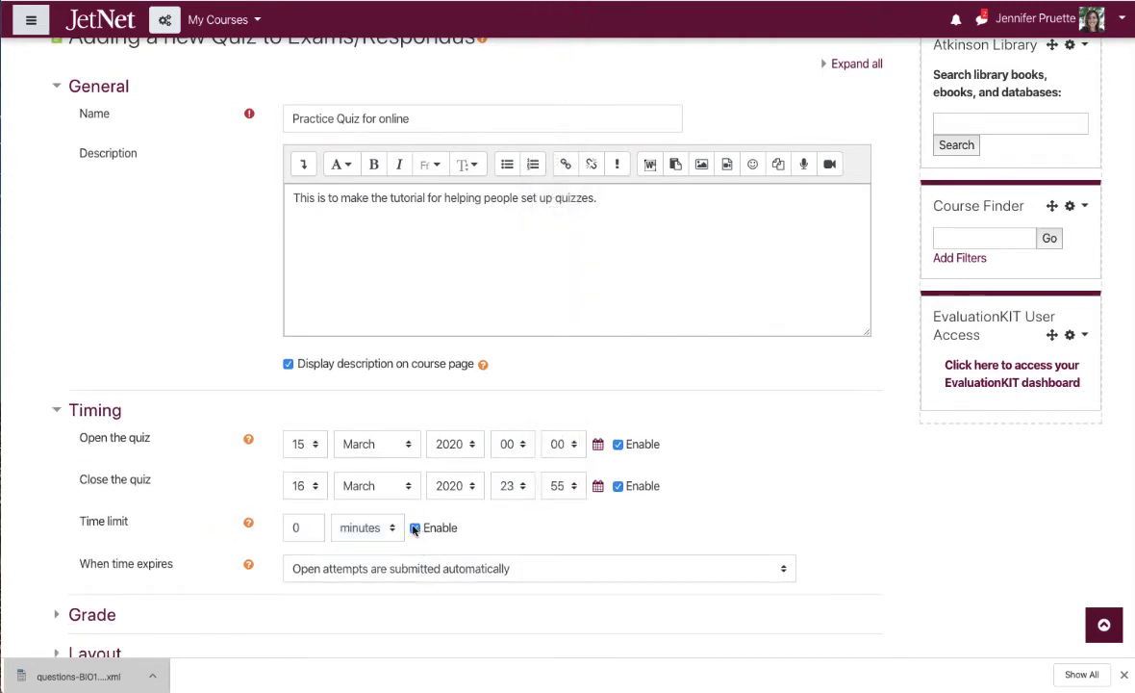
pyautogui.doubleClick(302, 527)
pyautogui.write('60')
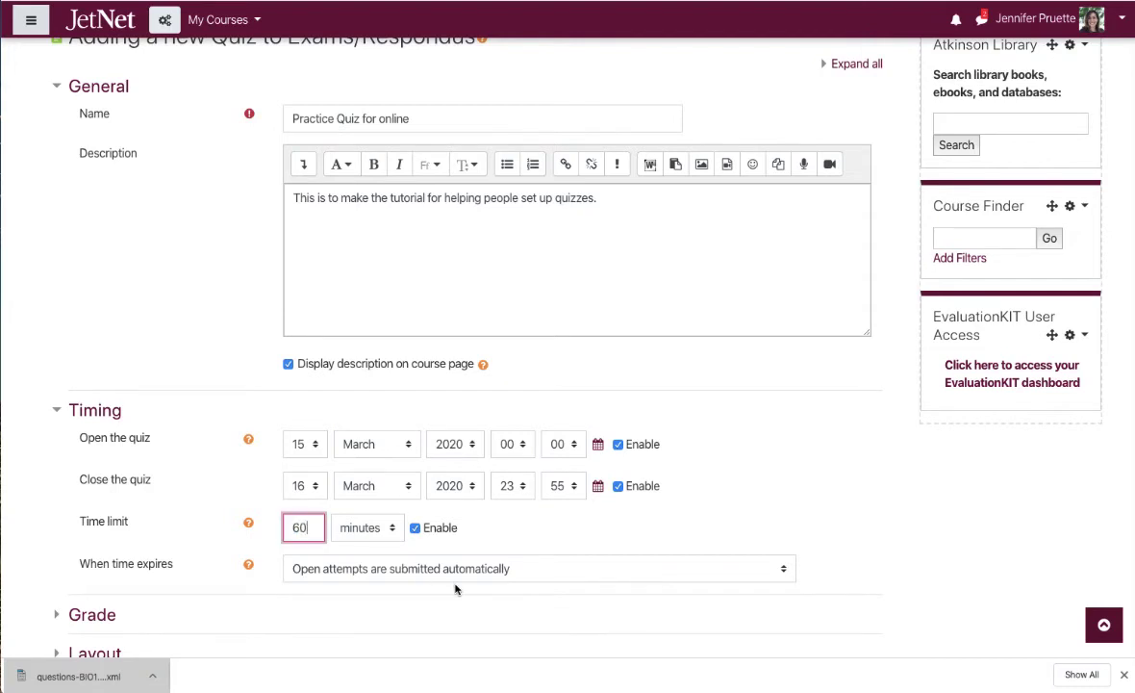
pyautogui.scroll(-3, 456, 589)
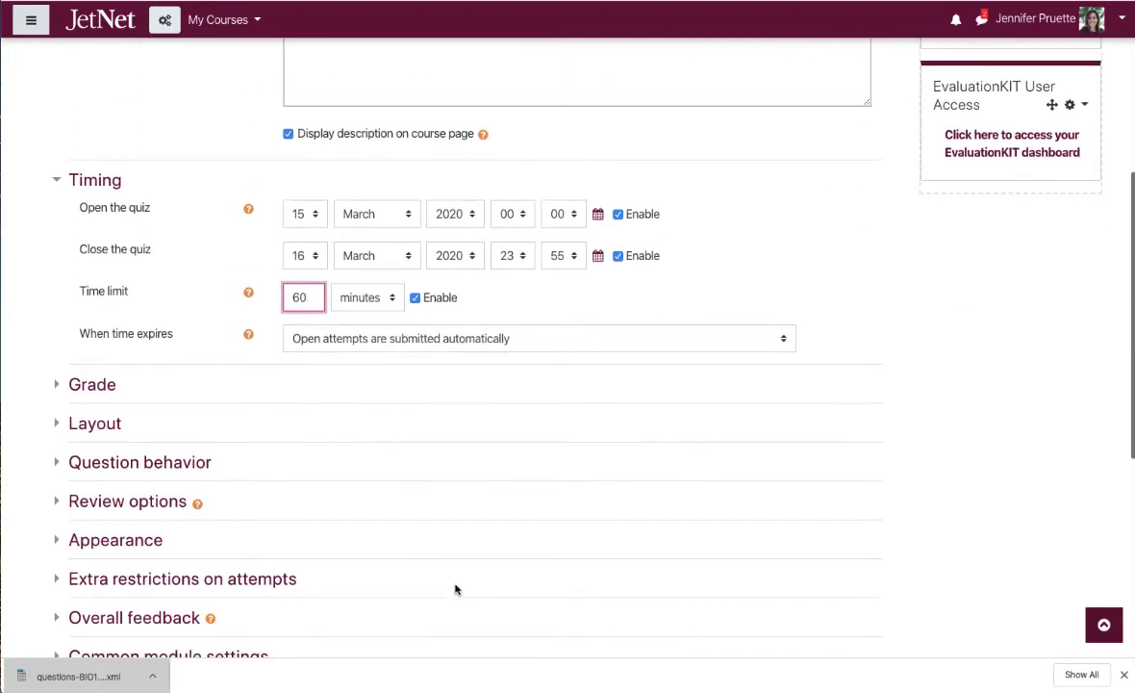
pyautogui.click(477, 340)
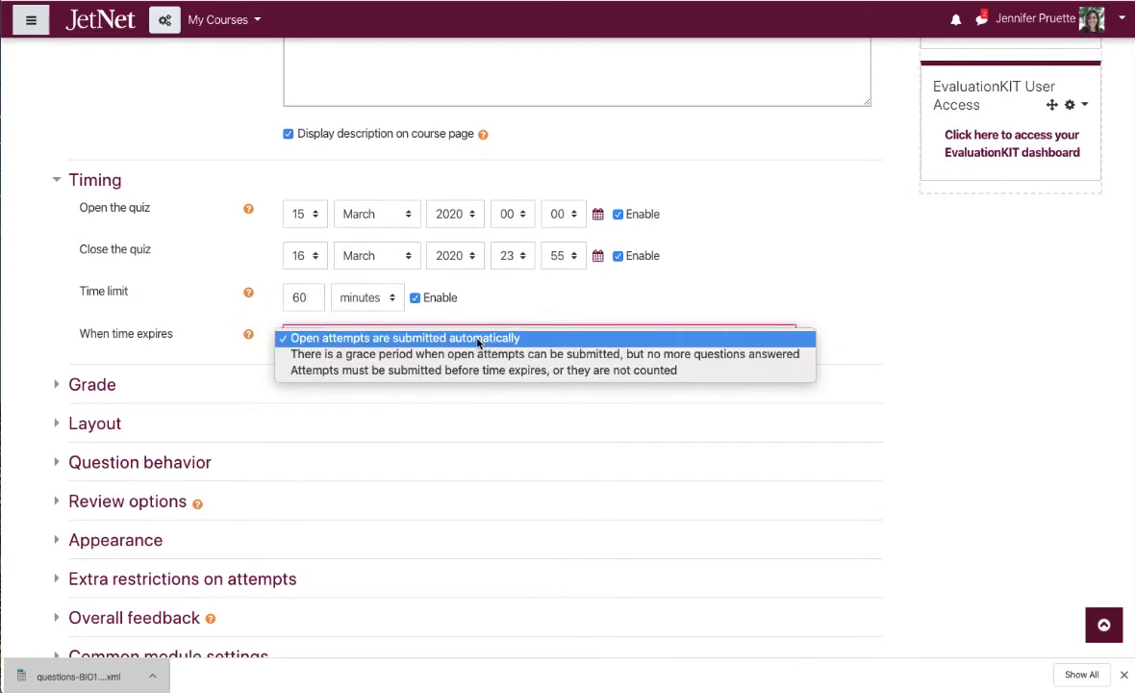
pyautogui.click(478, 339)
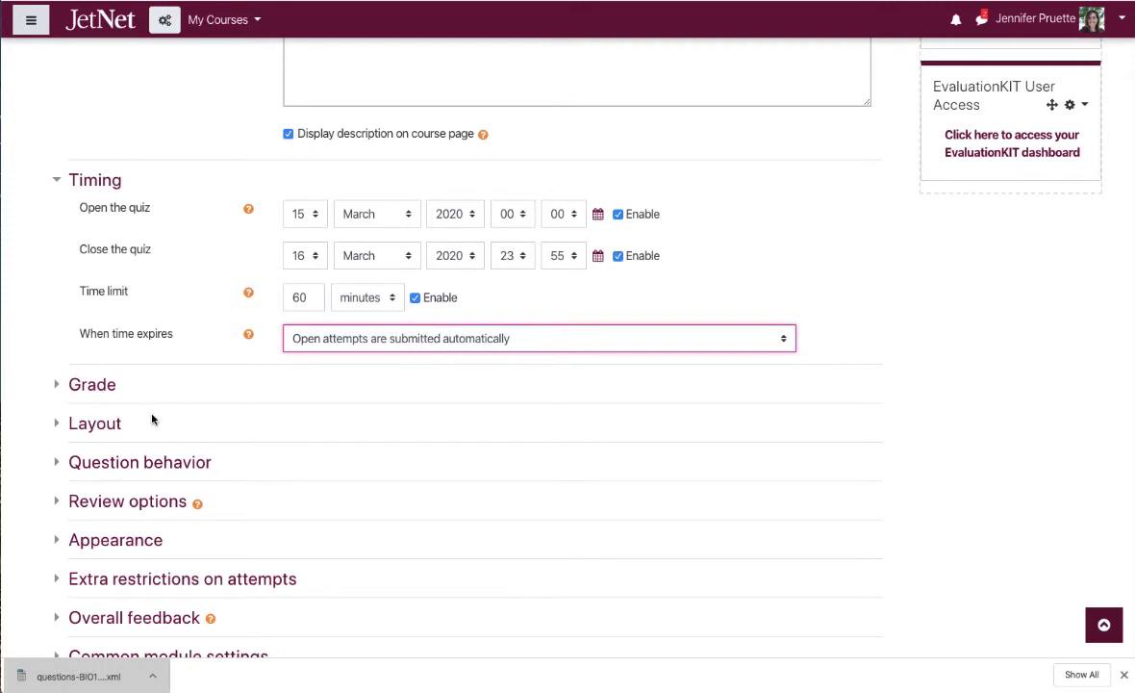
# Assign the quiz to the Exams grade category in the grade settings.
pyautogui.click(58, 385)
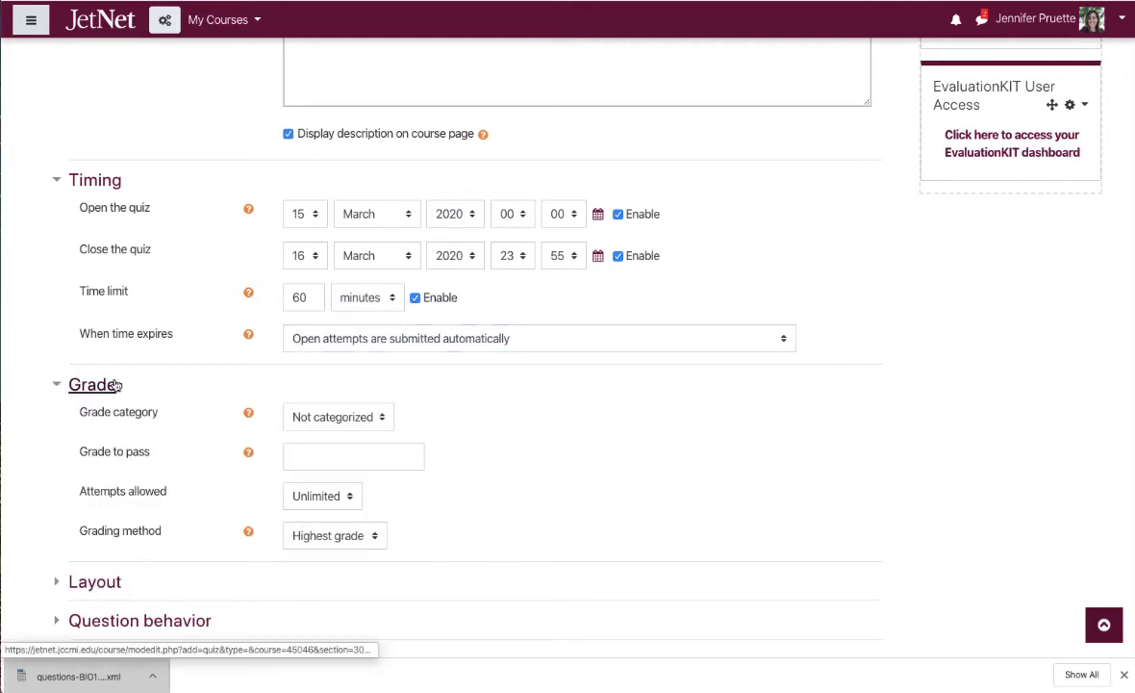
pyautogui.click(384, 421)
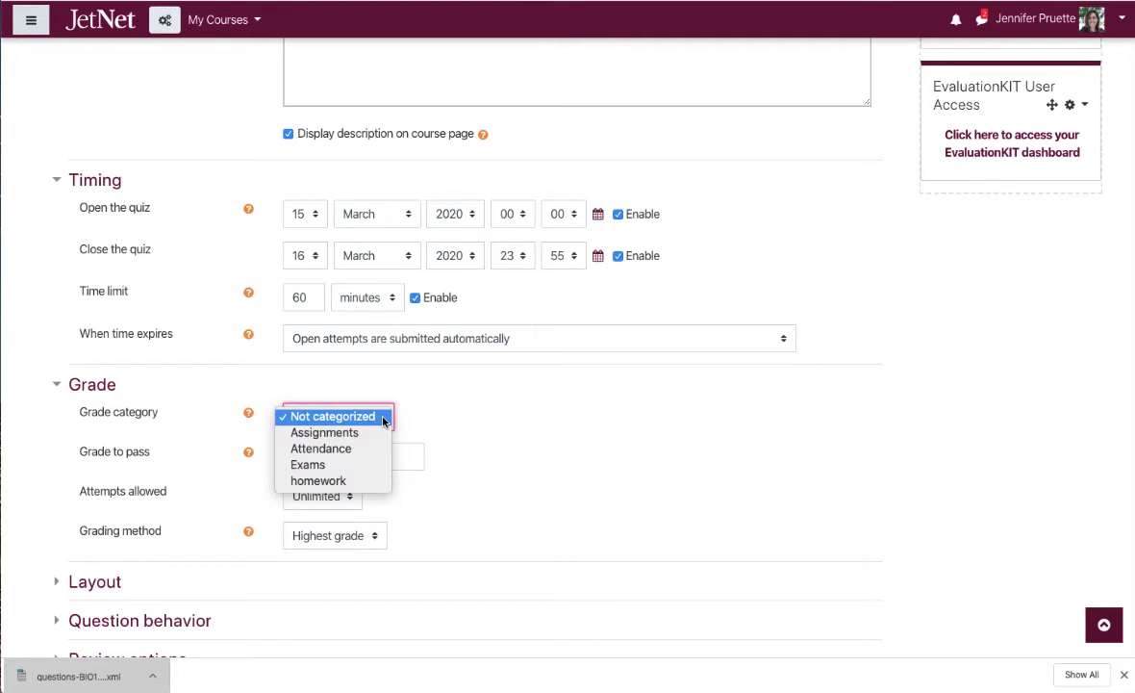
pyautogui.click(310, 465)
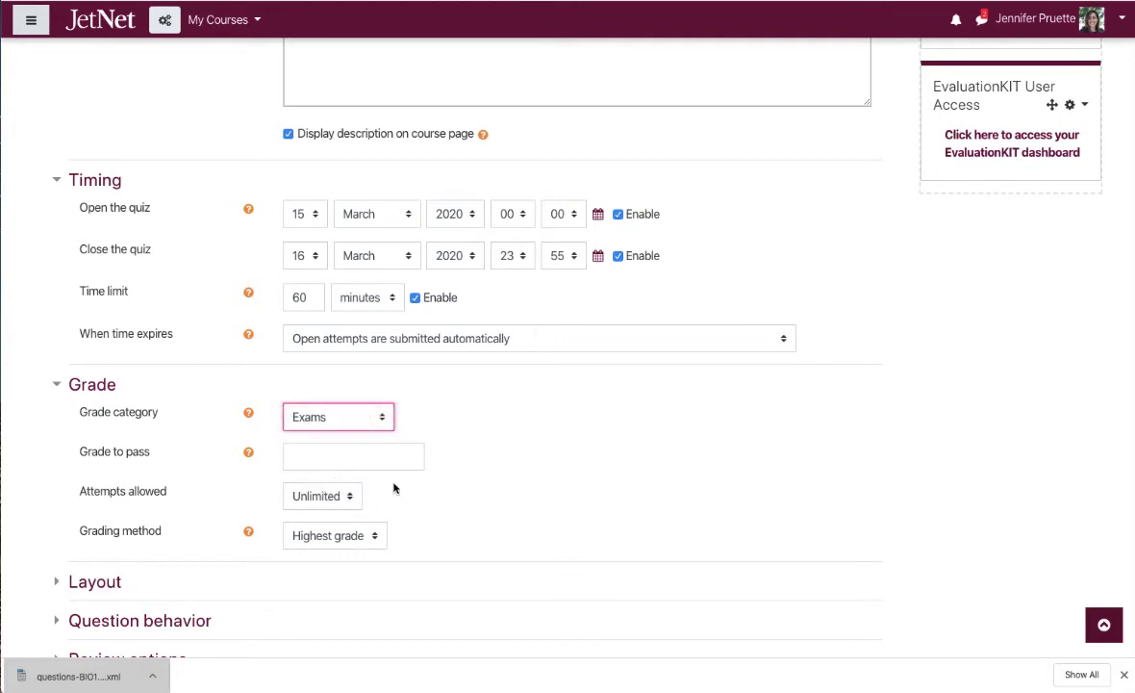
# Try limiting the quiz to 1 allowed attempt and restore Unlimited attempts.
pyautogui.click(350, 495)
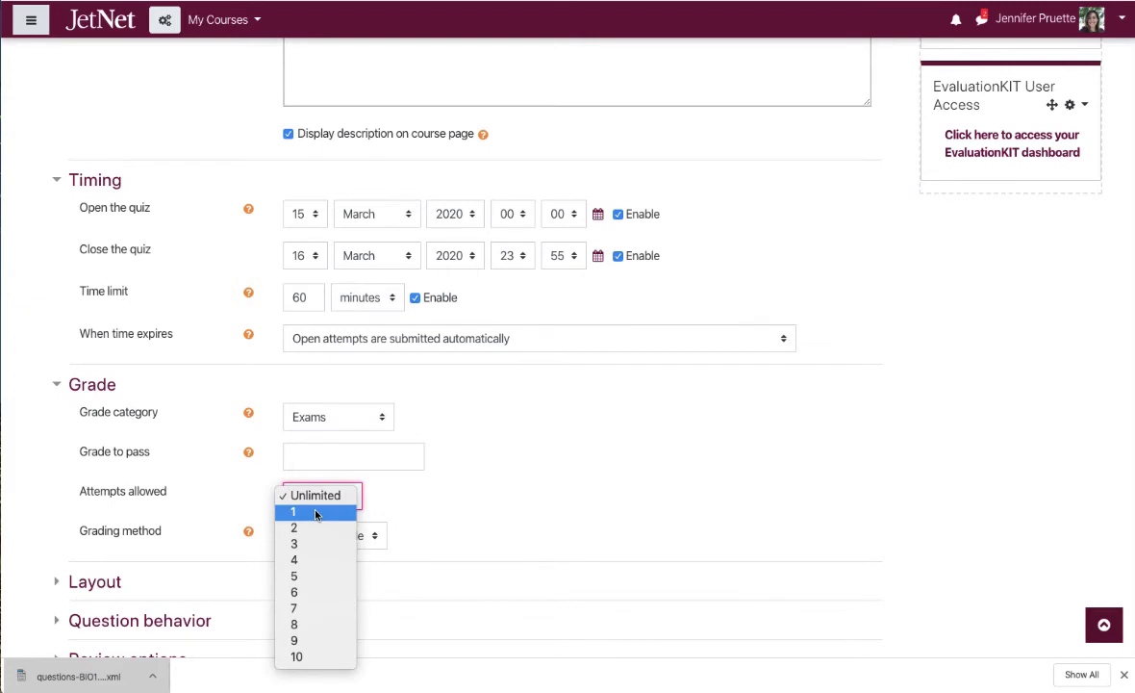
pyautogui.click(316, 513)
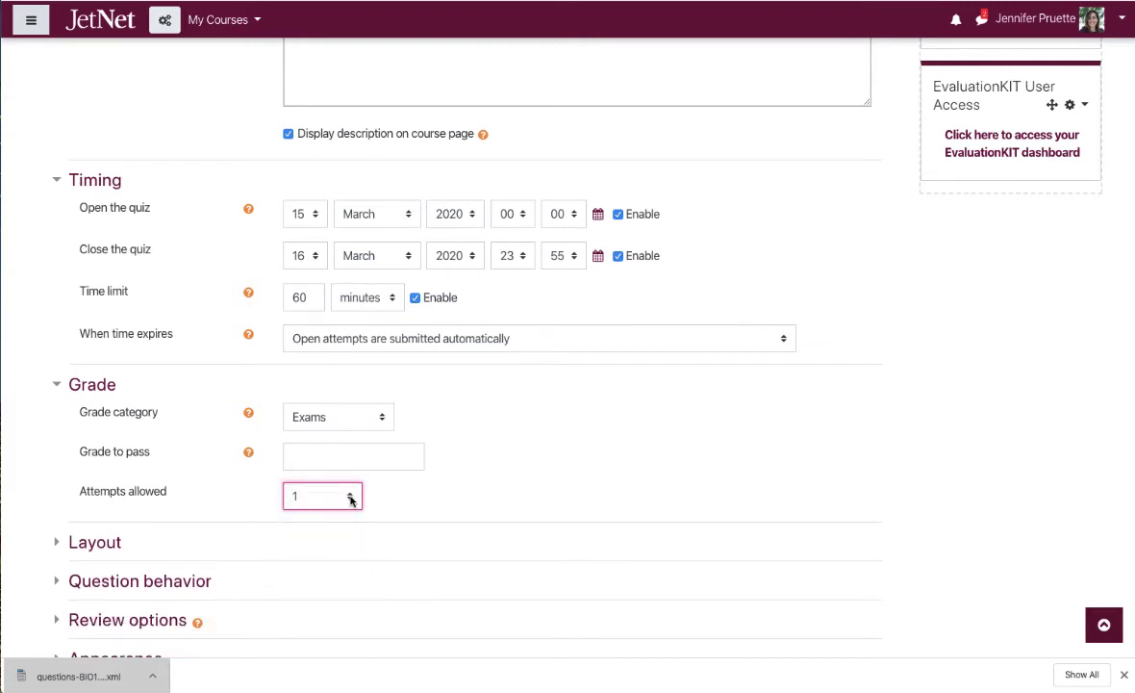
pyautogui.click(350, 498)
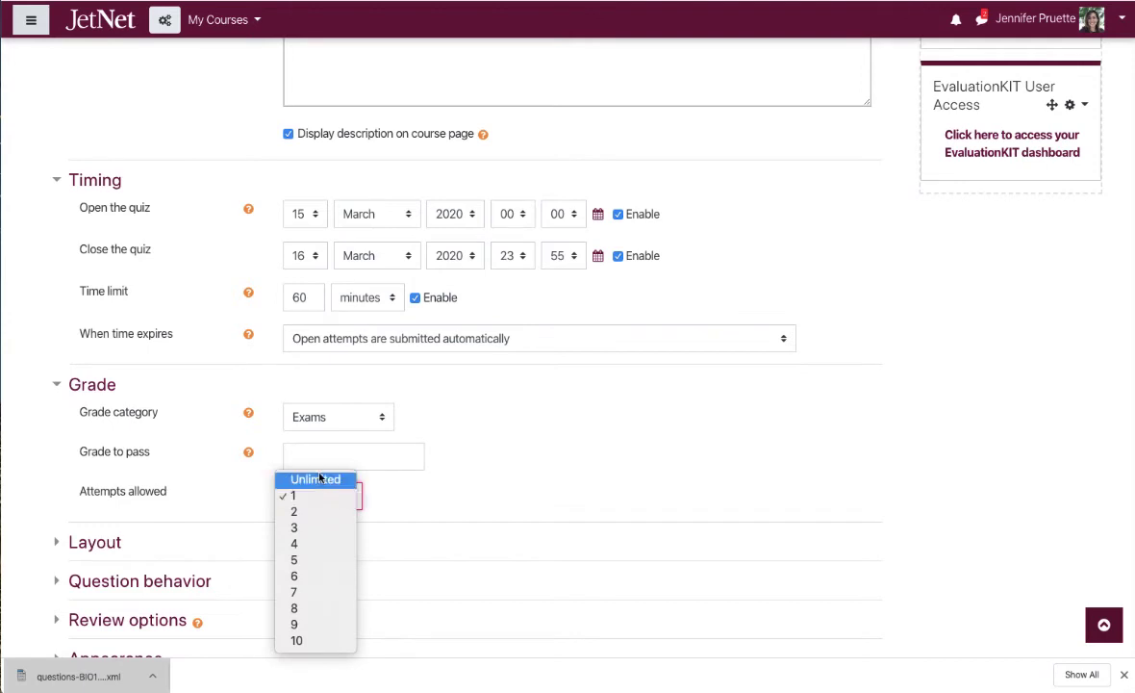
pyautogui.click(321, 478)
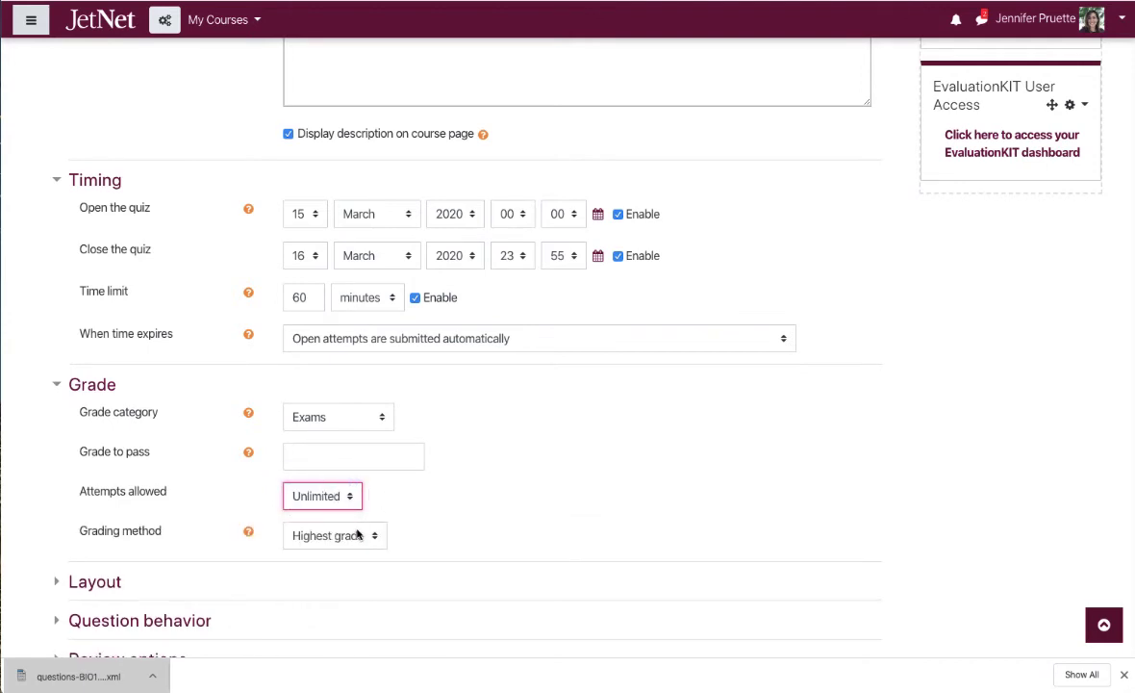
# Save the new quiz with the remaining settings at their defaults and return to the course.
pyautogui.scroll(-3, 357, 535)
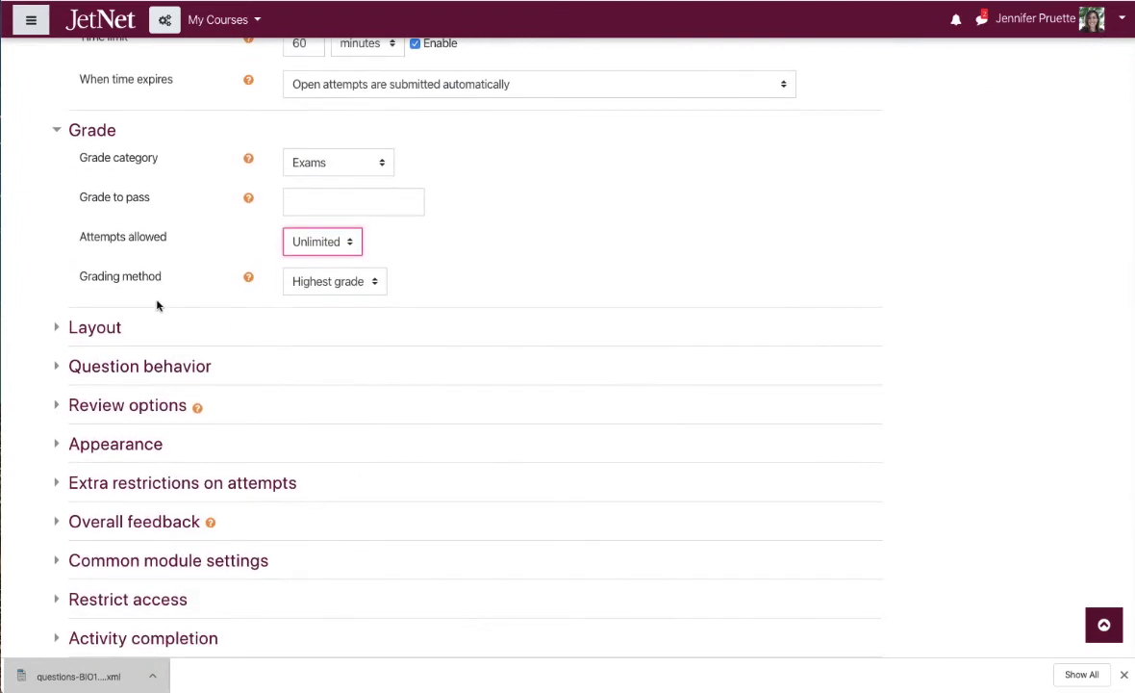
pyautogui.scroll(-1, 199, 381)
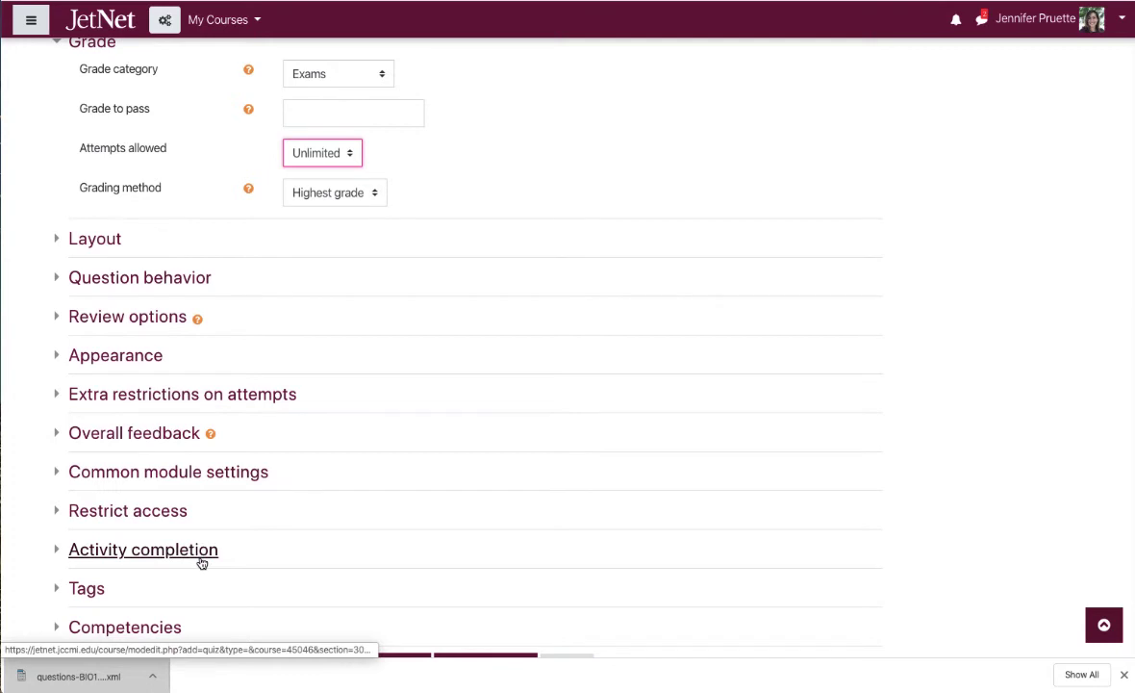
pyautogui.scroll(-1, 201, 560)
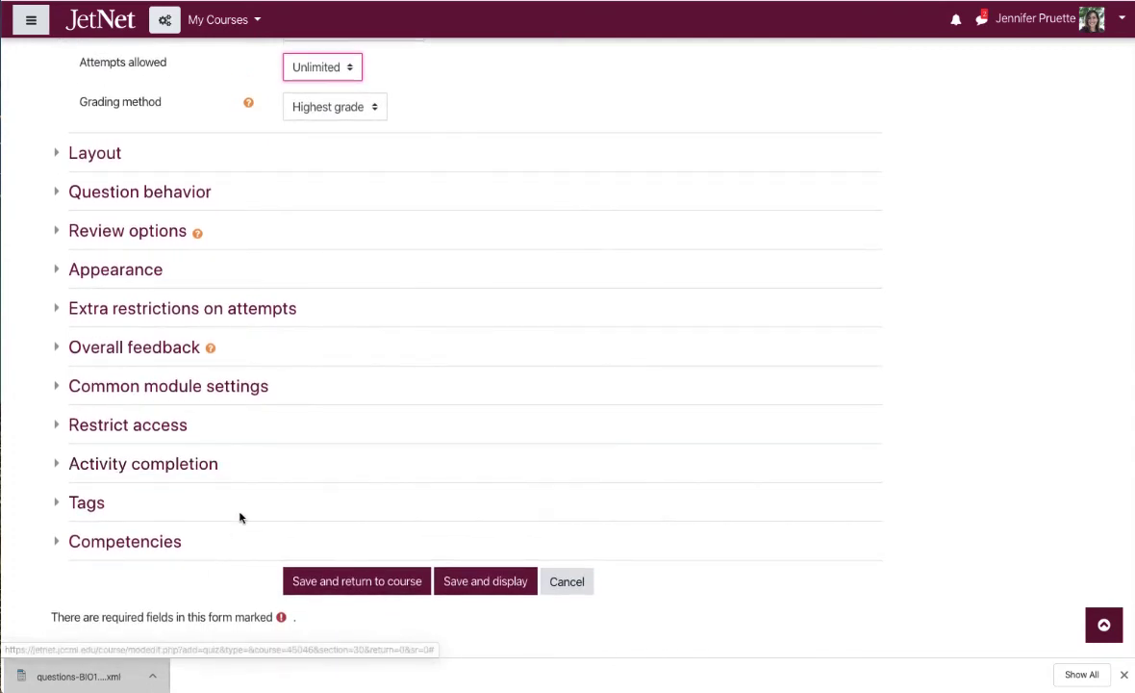
pyautogui.click(359, 581)
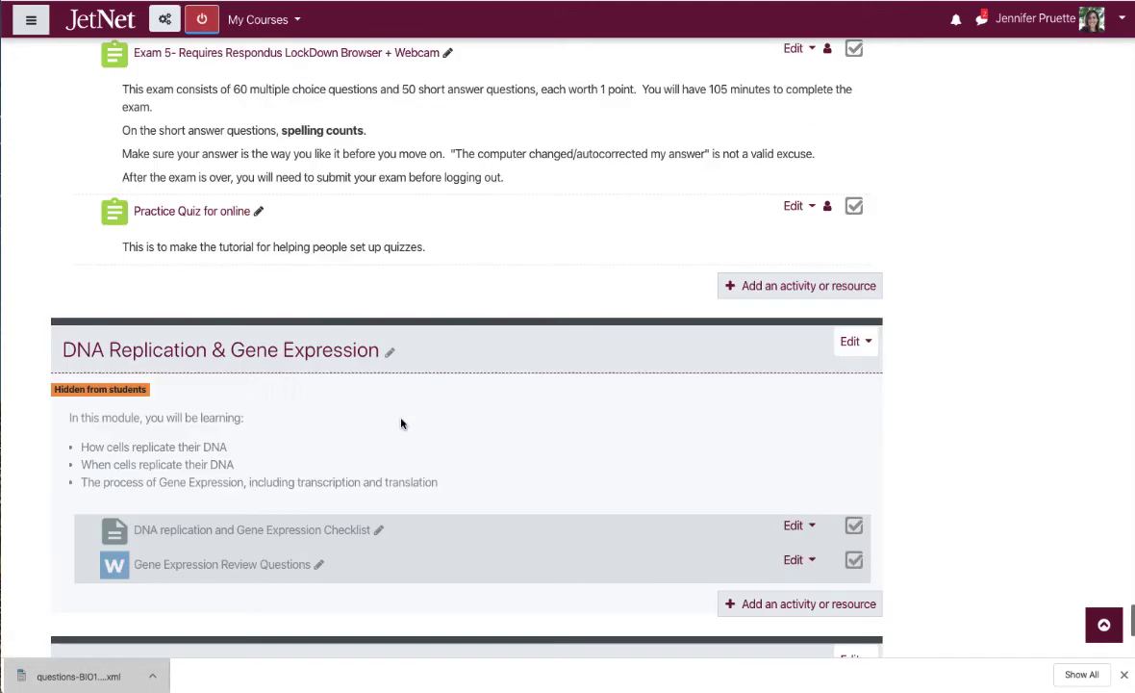
# Open the Practice Quiz for online from the course page and start editing its questions.
pyautogui.scroll(2, 400, 421)
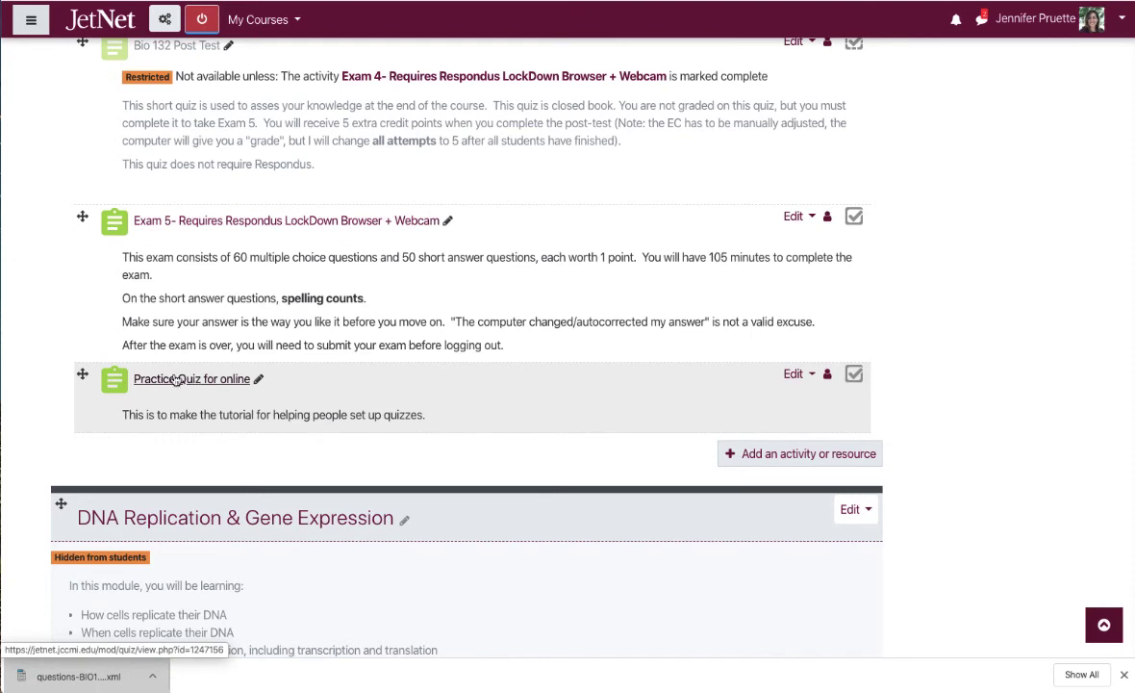
pyautogui.click(169, 381)
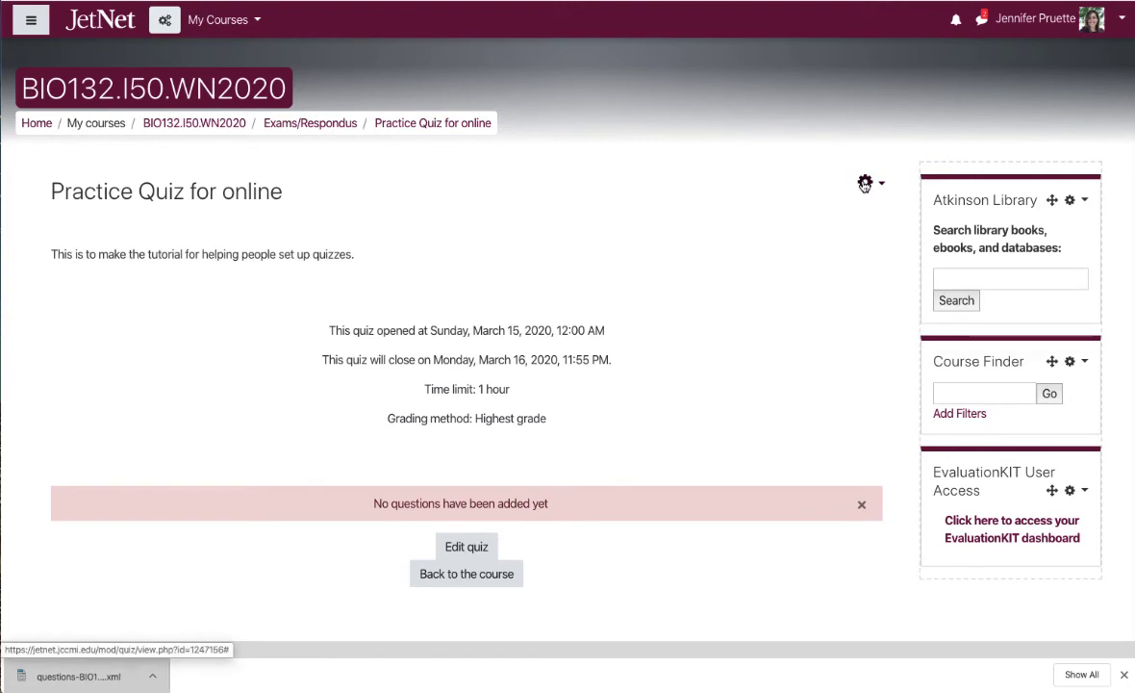
pyautogui.click(865, 183)
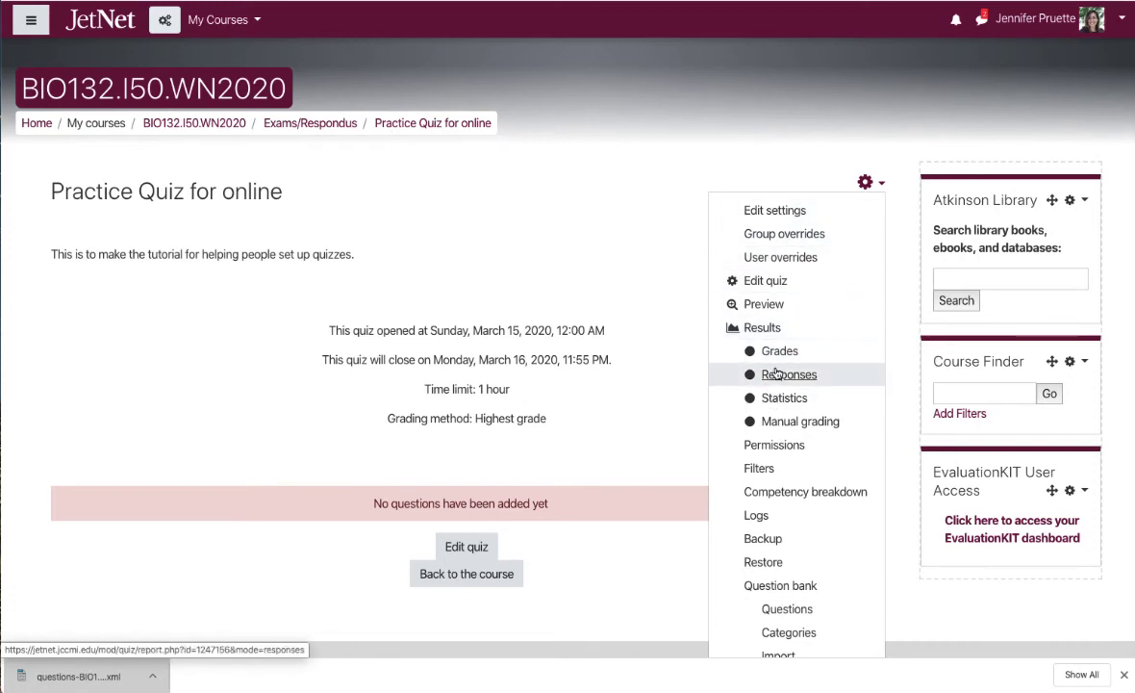
pyautogui.press('Escape')
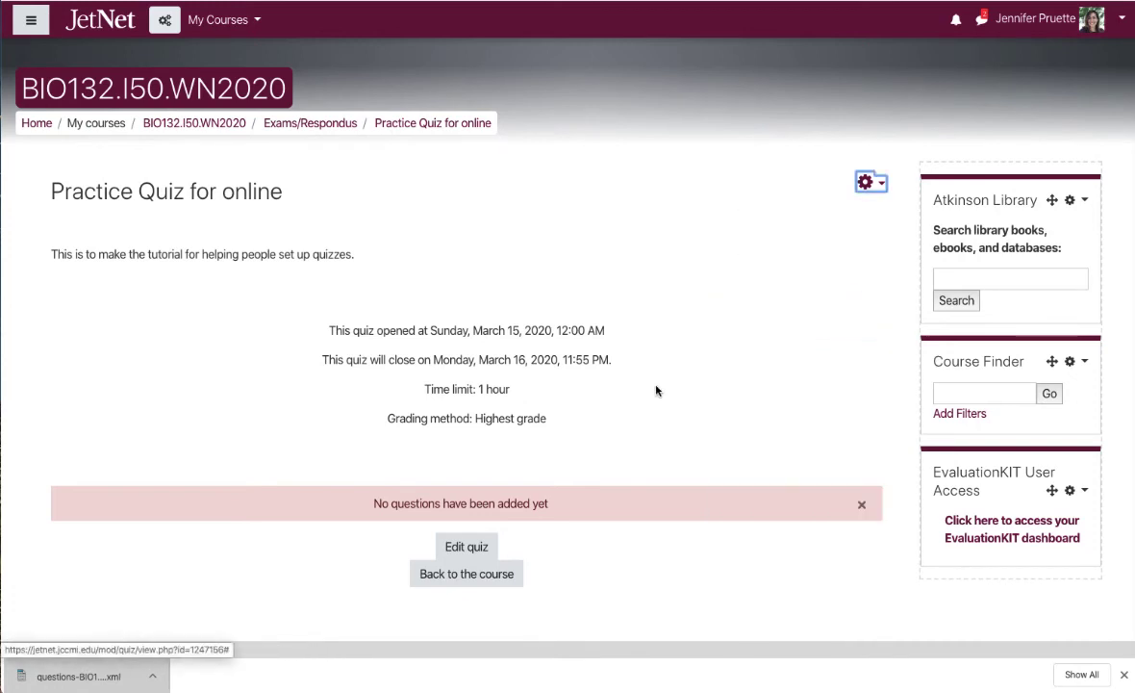
pyautogui.click(471, 547)
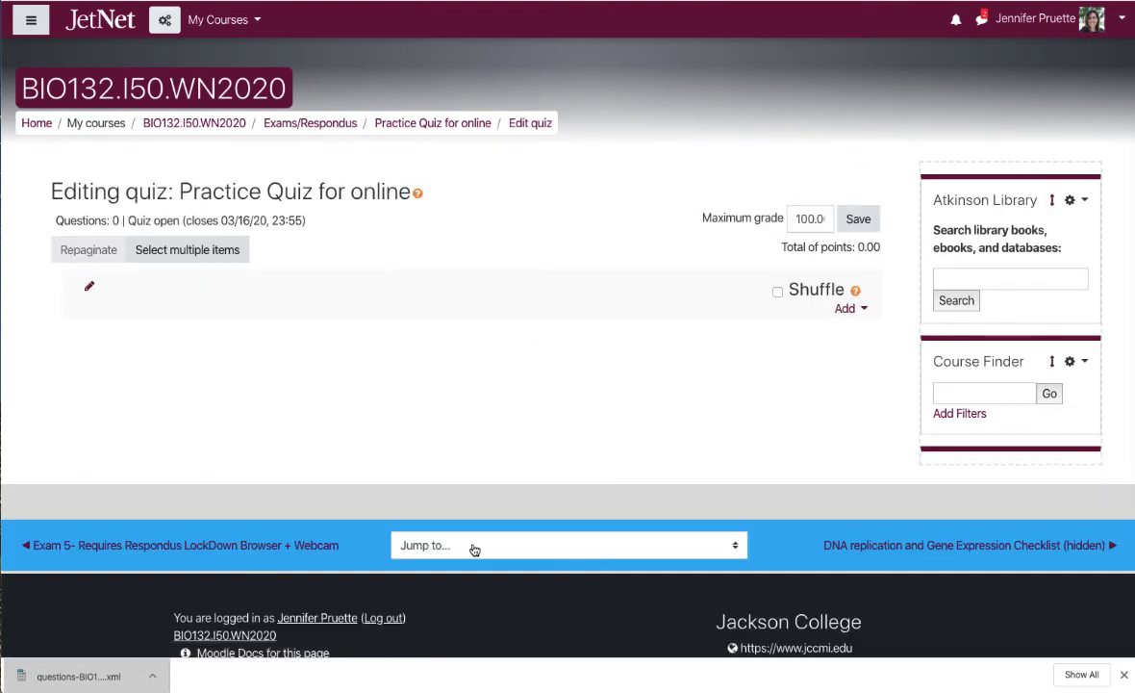
# Add 20 random questions from the existing category Practice Questions for Online to the quiz.
pyautogui.click(844, 308)
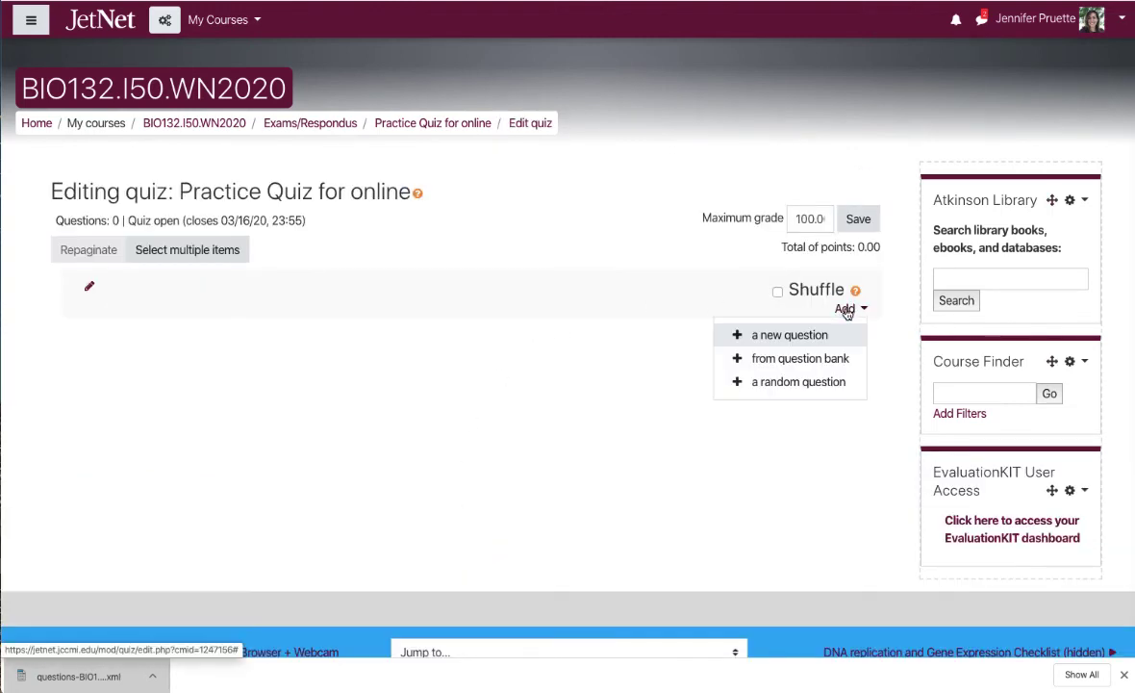
pyautogui.click(795, 383)
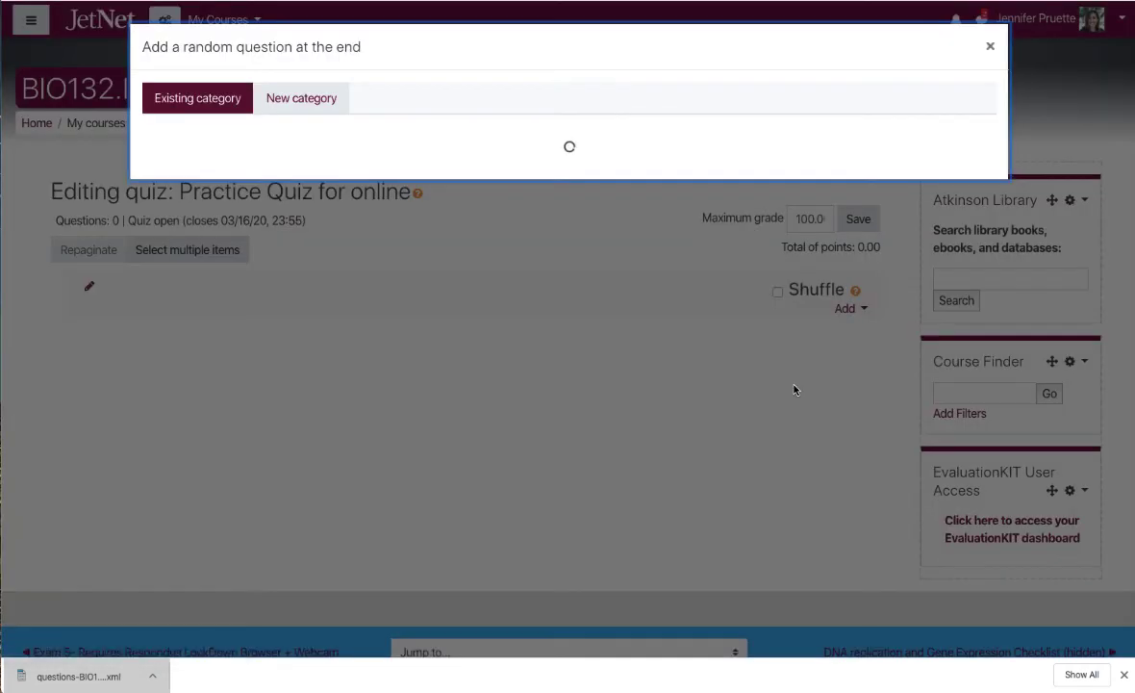
pyautogui.click(474, 144)
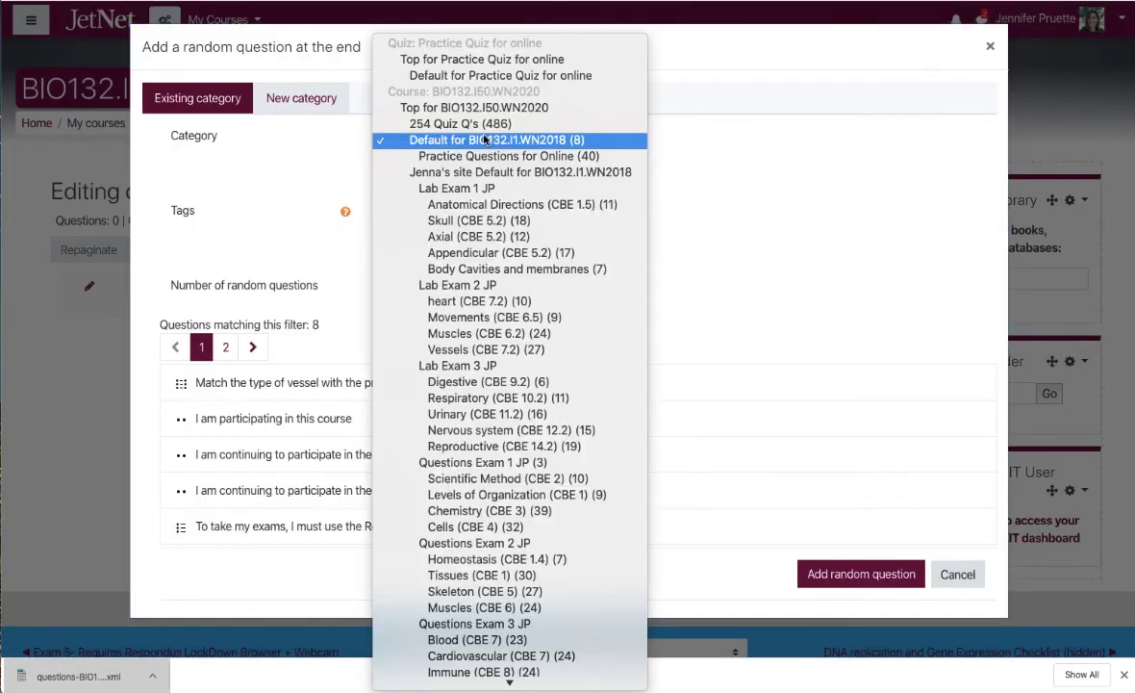
pyautogui.click(485, 152)
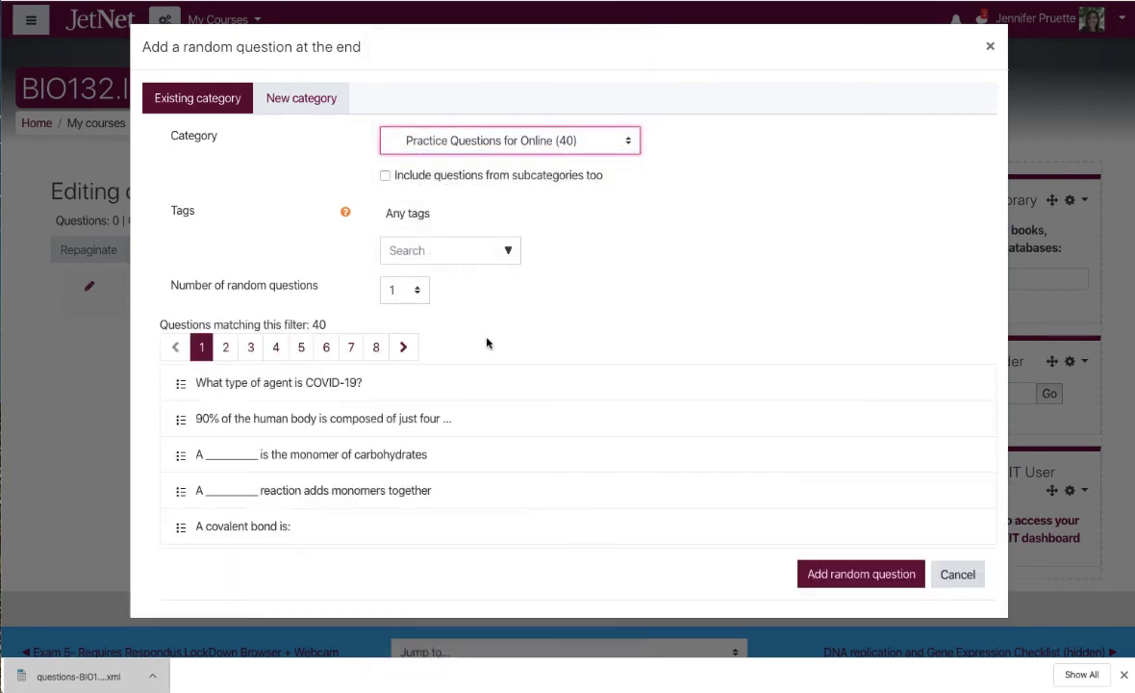
pyautogui.click(409, 289)
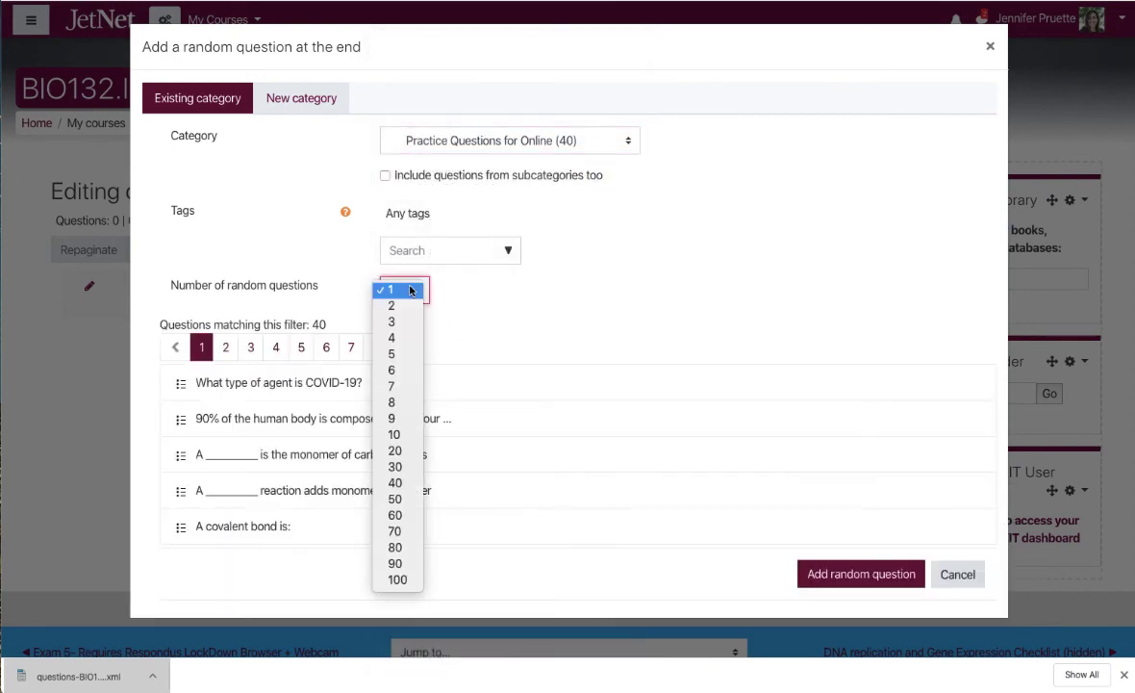
pyautogui.click(398, 451)
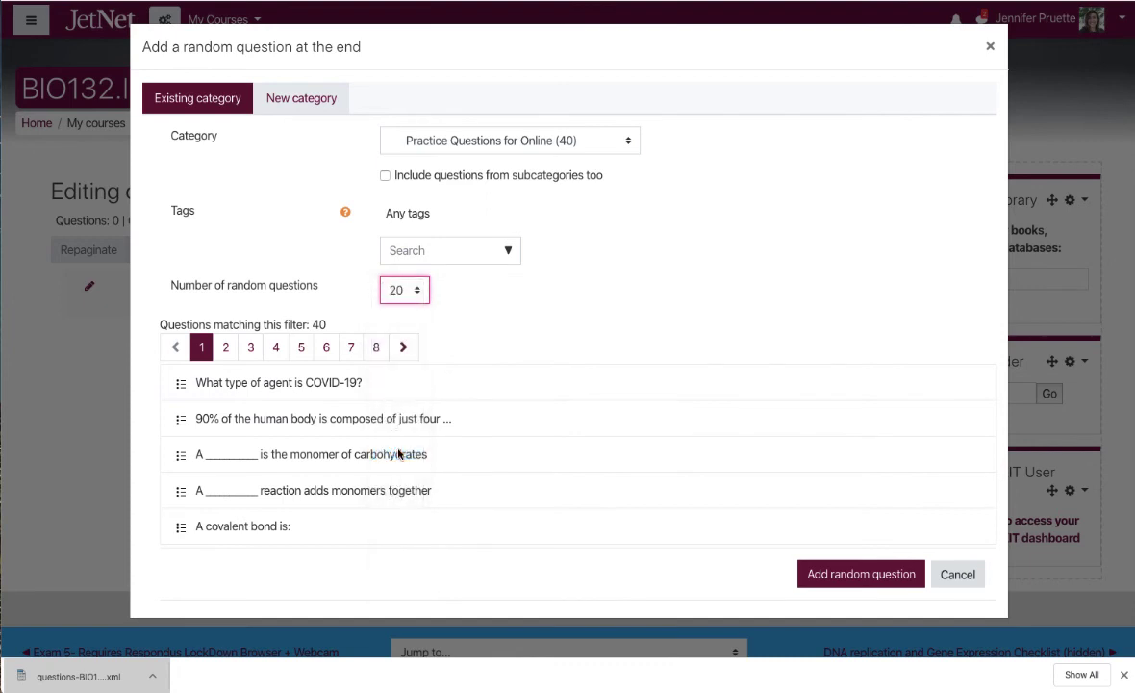
pyautogui.click(840, 579)
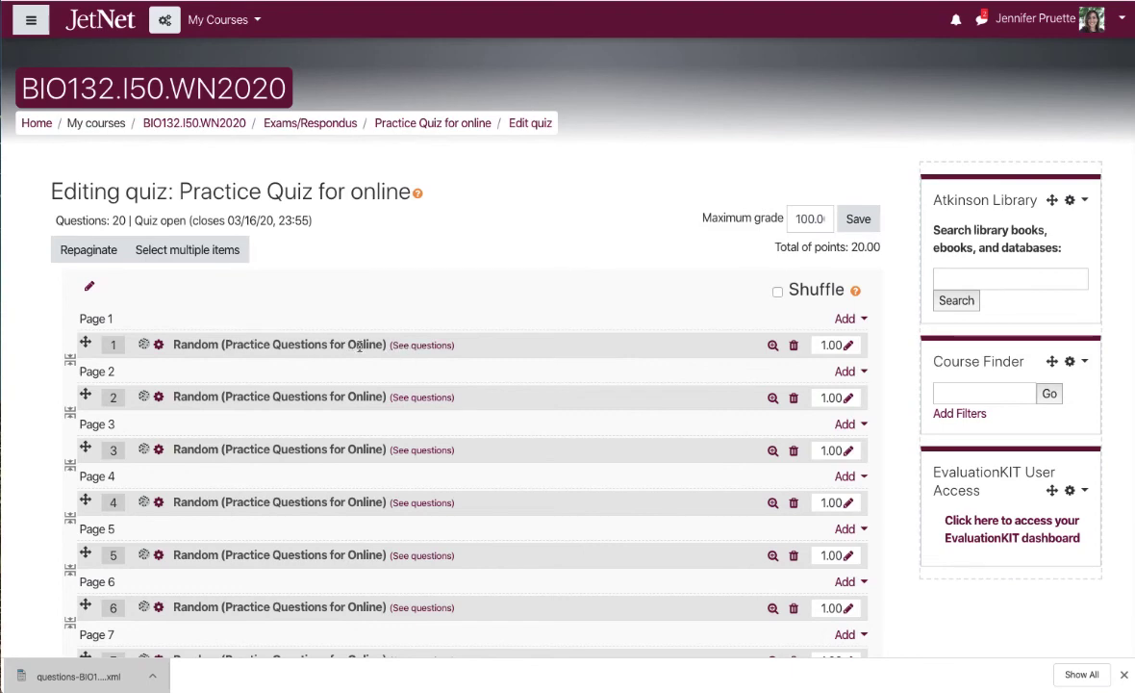
# Repaginate the quiz with 5 questions per page.
pyautogui.scroll(-3, 359, 346)
pyautogui.scroll(3, 359, 346)
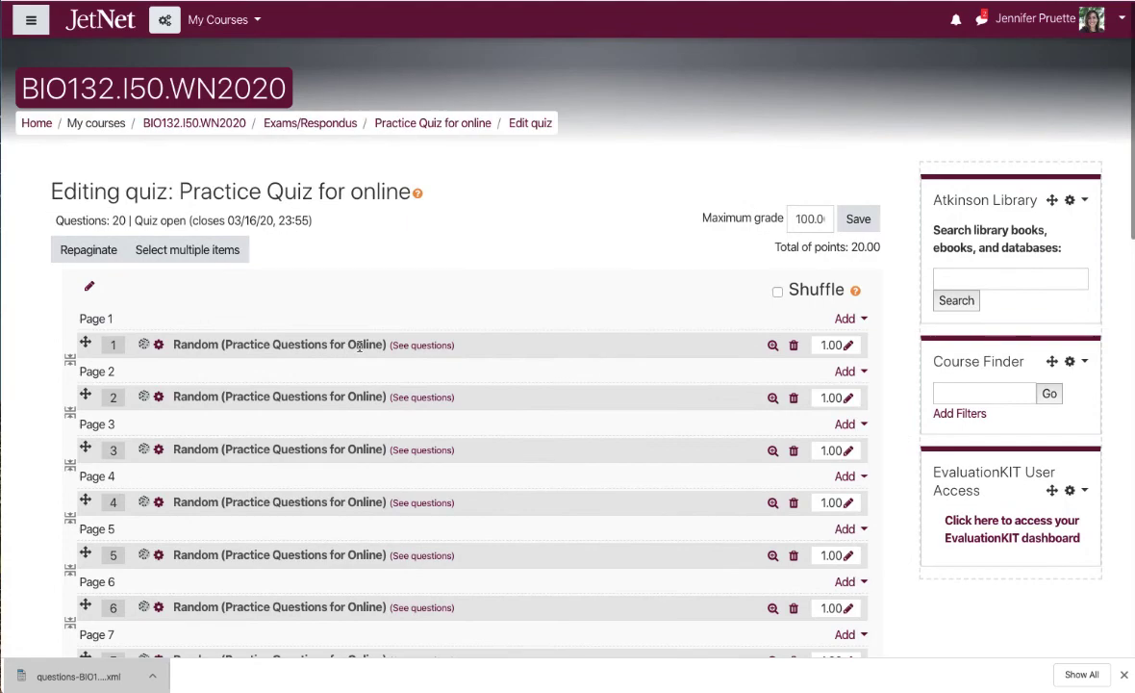
pyautogui.click(96, 242)
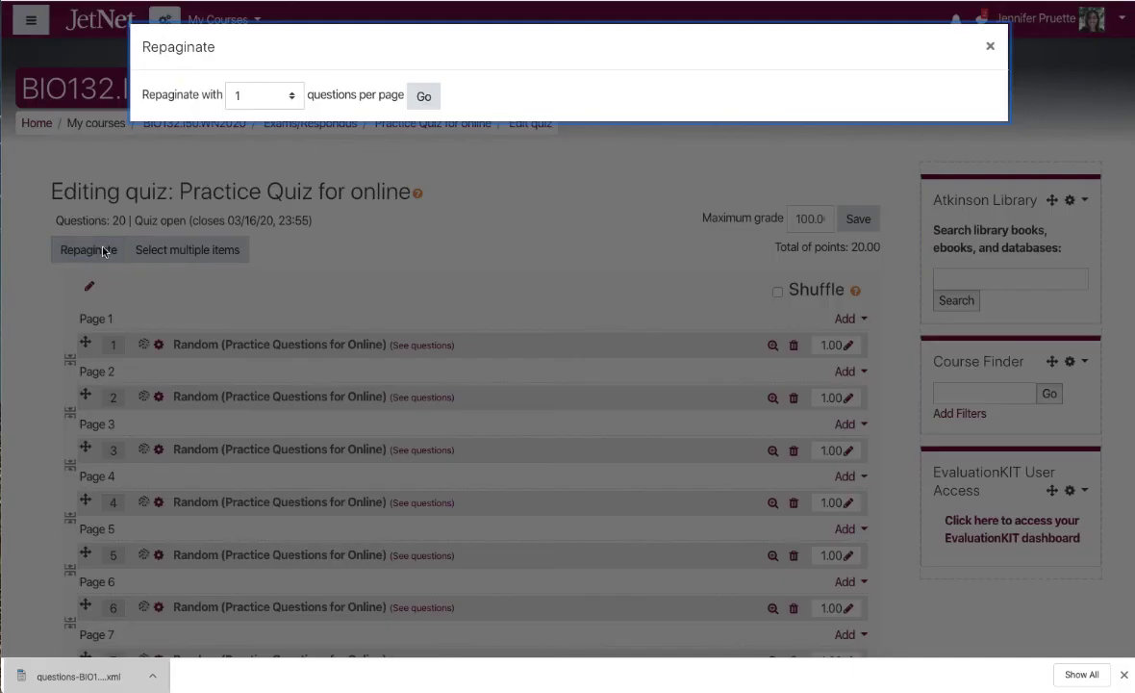
pyautogui.click(231, 95)
pyautogui.click(248, 162)
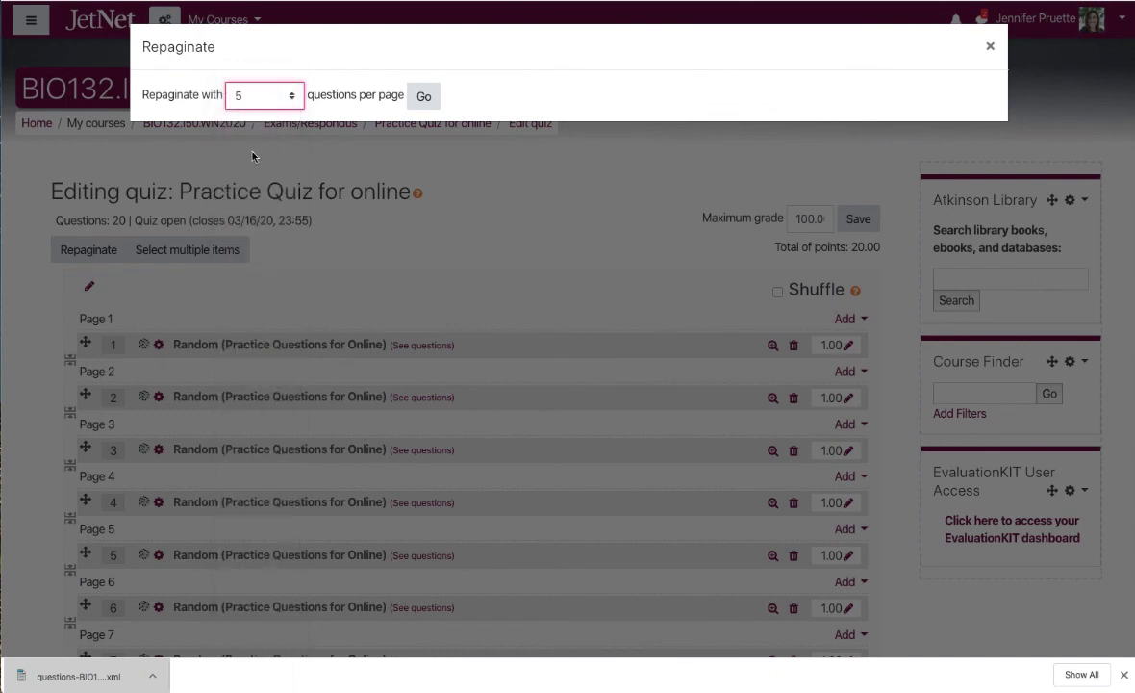
pyautogui.click(428, 98)
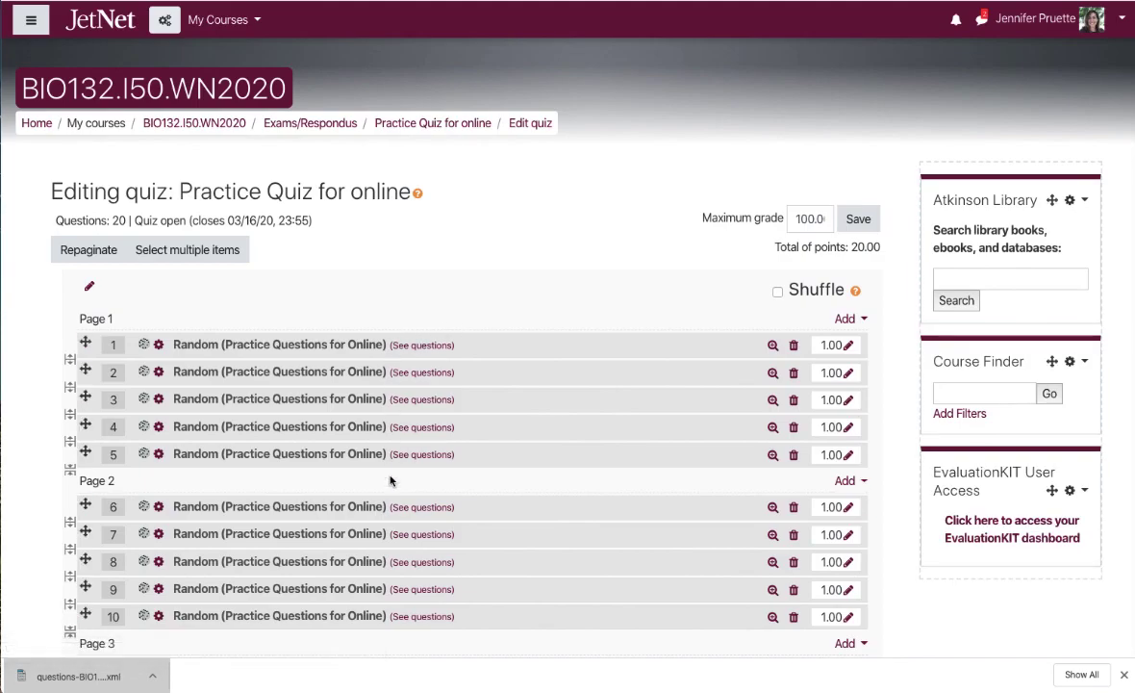
# Preview the first random question of the quiz and close the preview.
pyautogui.click(762, 344)
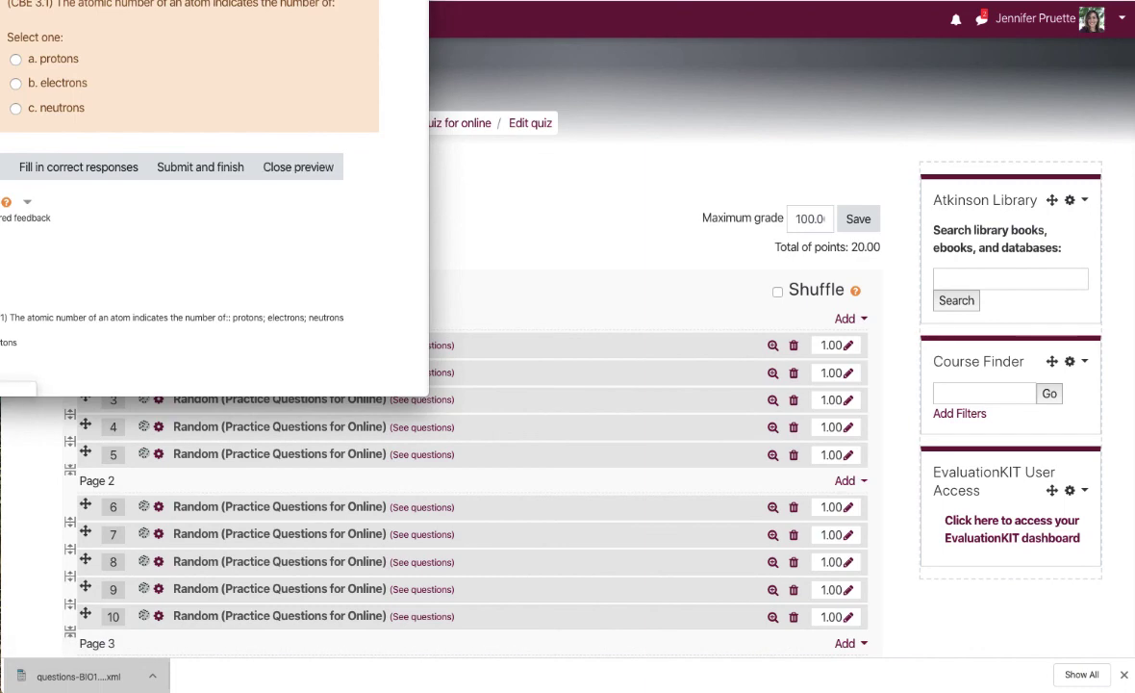
pyautogui.moveTo(195, 0); pyautogui.dragTo(426, 43)
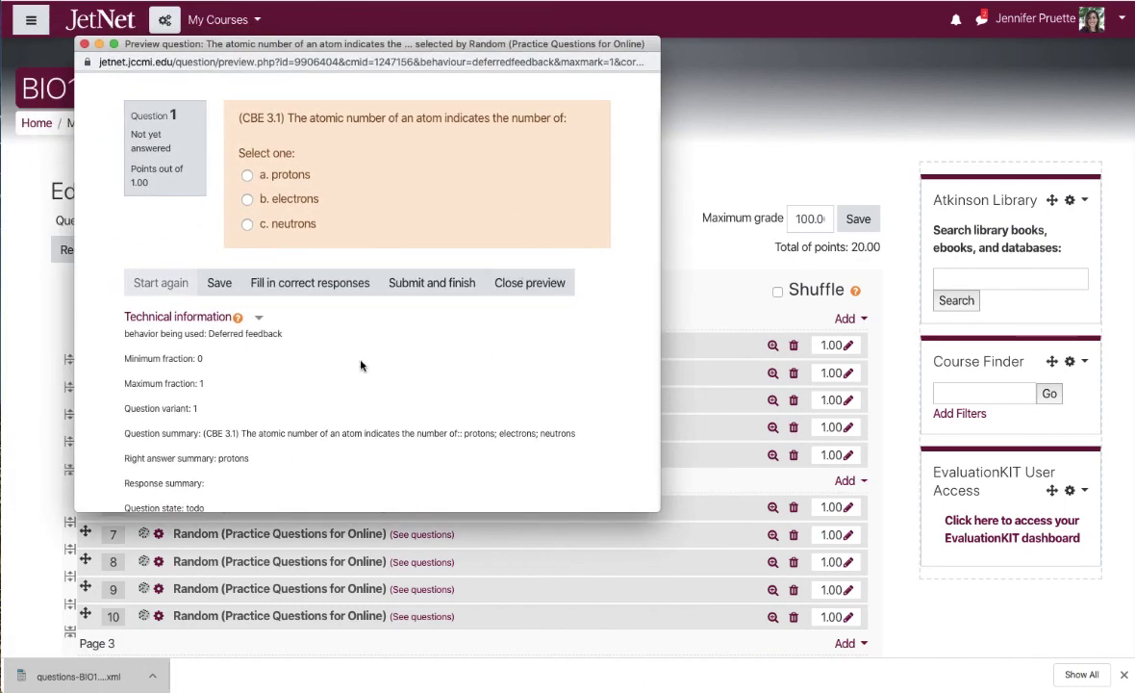
pyautogui.click(83, 45)
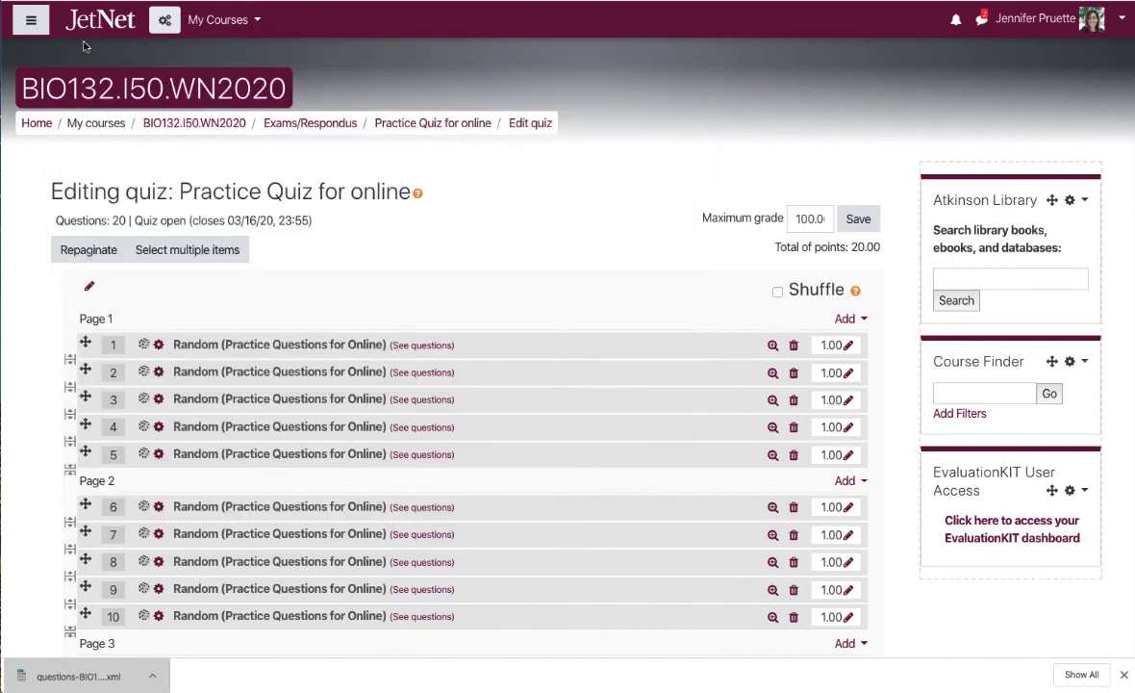
# Set the quiz's maximum grade to 20 and save it.
pyautogui.click(798, 220)
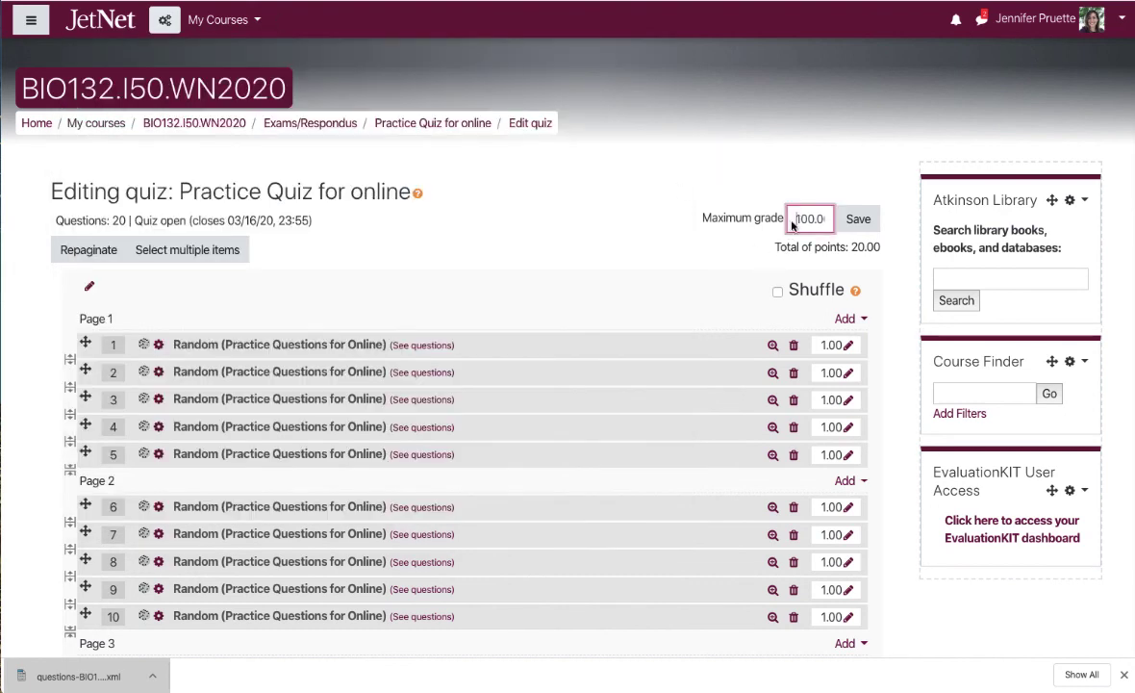
pyautogui.moveTo(798, 222); pyautogui.dragTo(824, 221)
pyautogui.write('20')
pyautogui.click(857, 219)
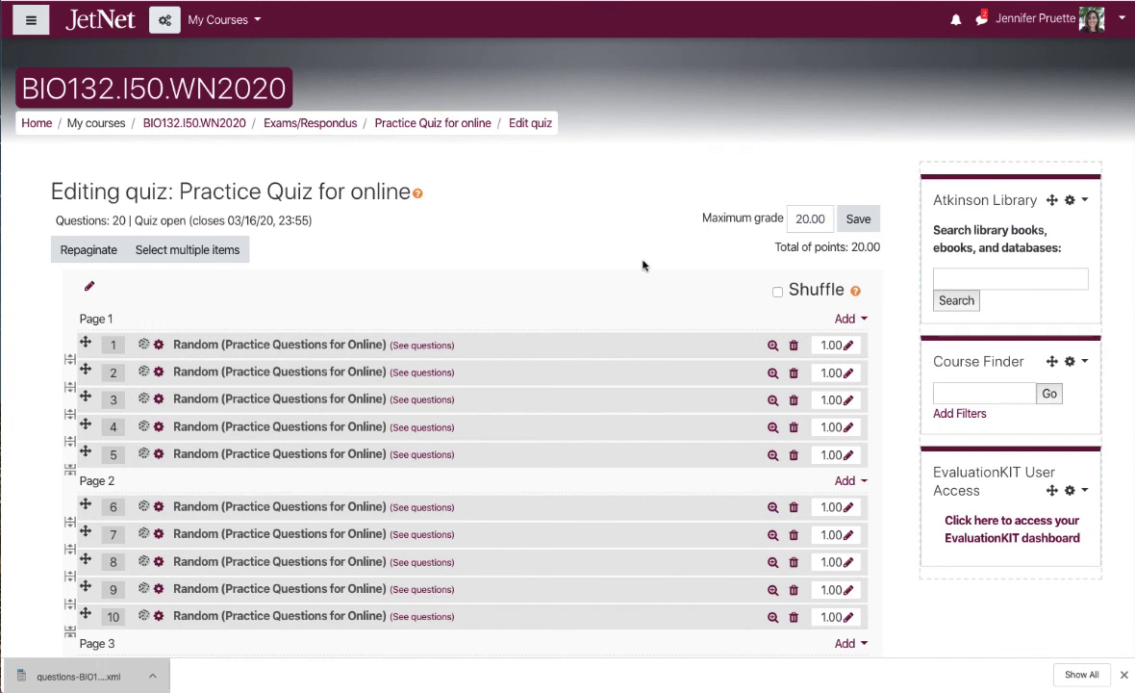
pyautogui.moveTo(794, 218); pyautogui.dragTo(829, 224)
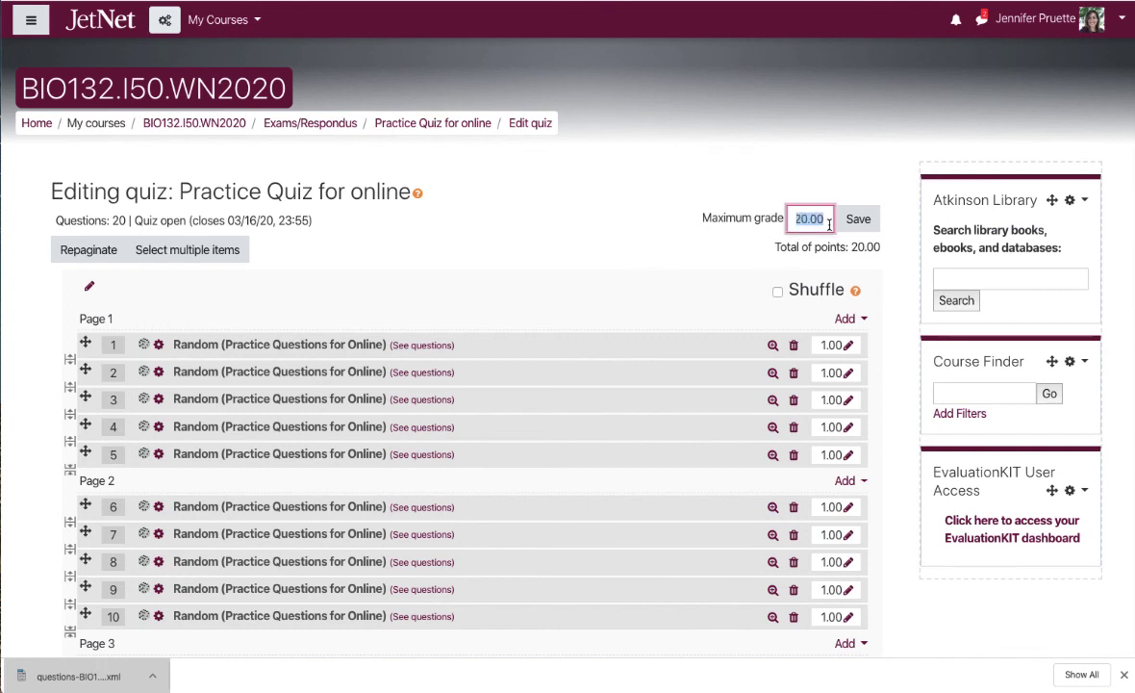
pyautogui.click(611, 296)
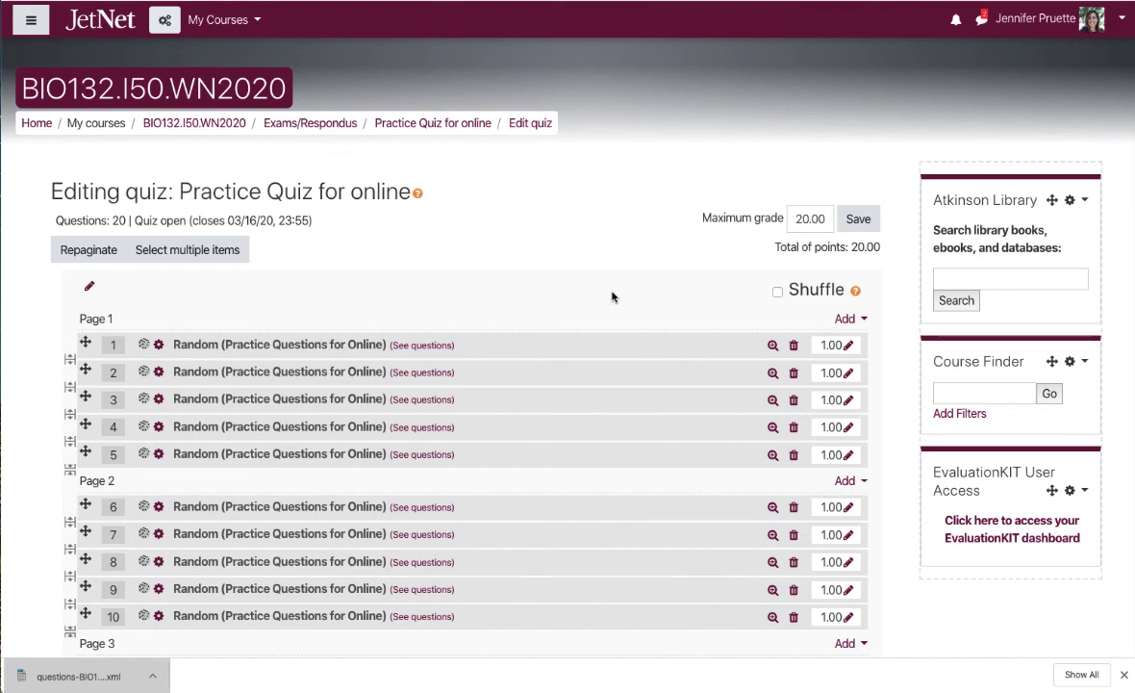